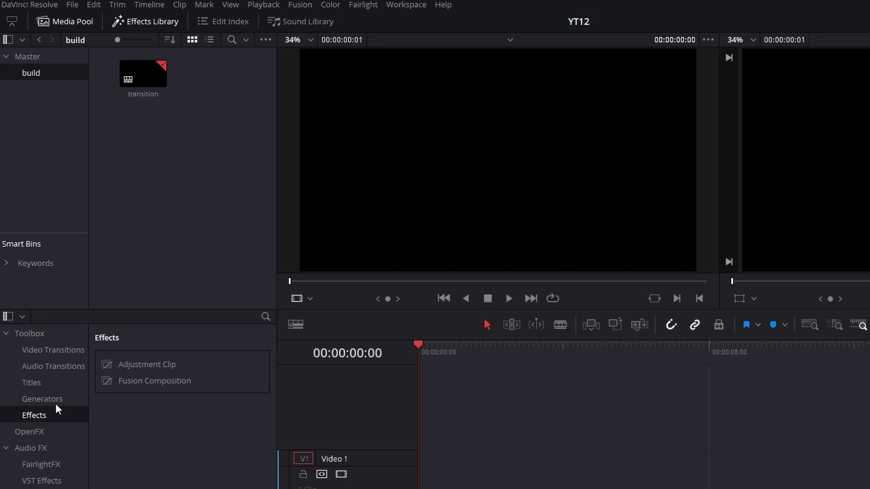
Add a Fusion Composition at the start of the Video 1 track and set its duration to 2 seconds
drag(127, 381, 424, 473)
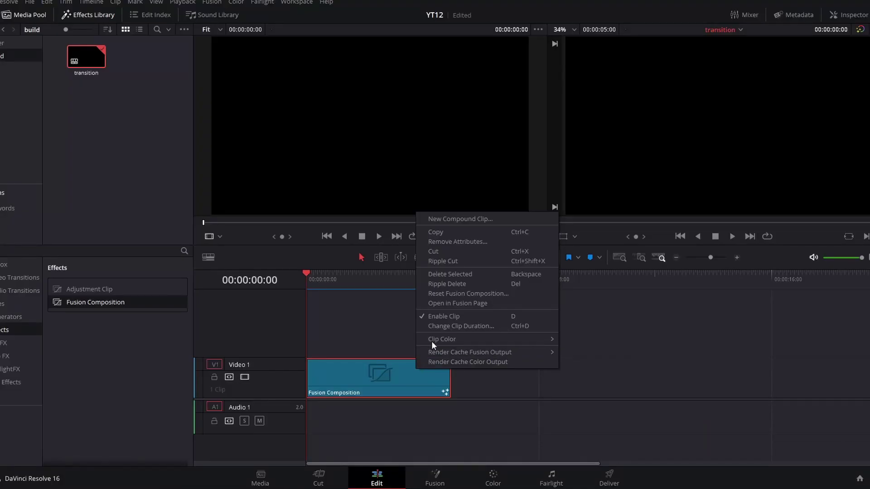
click(443, 325)
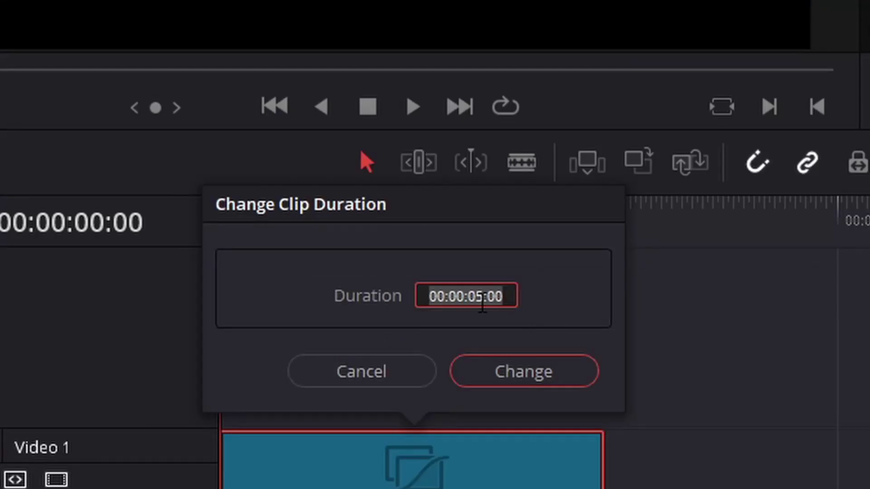
click(403, 311)
key(Delete)
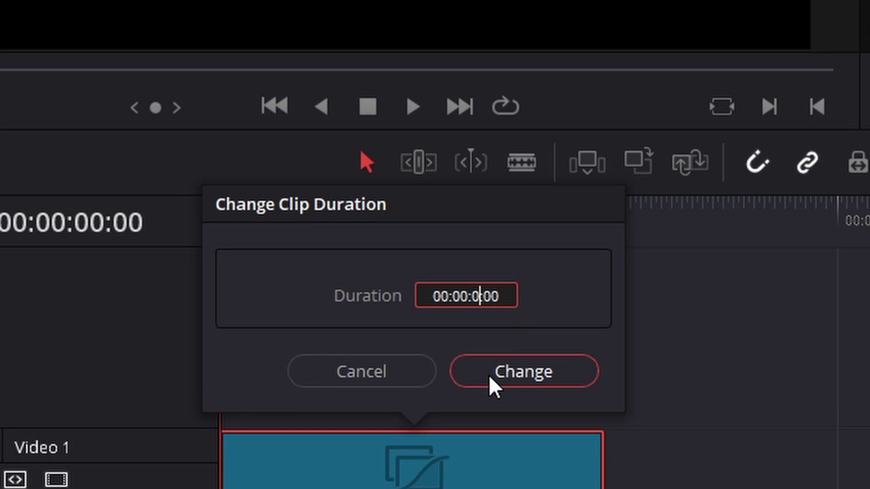
text(2)
click(491, 379)
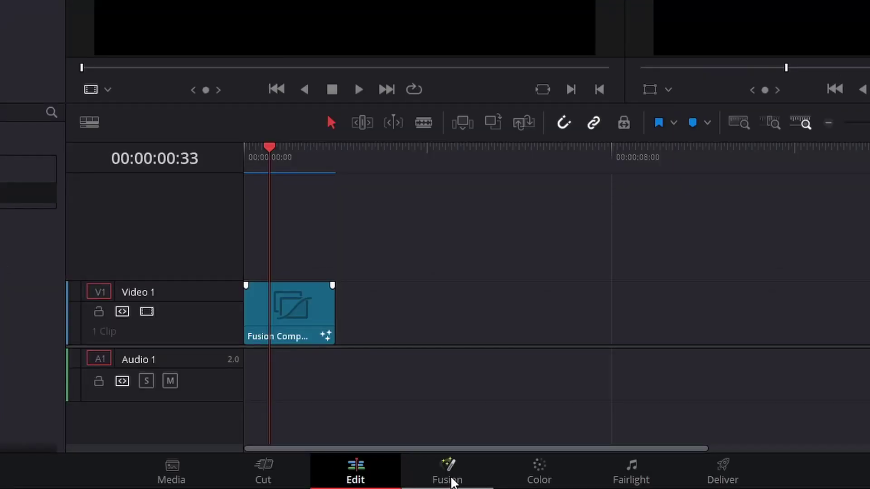
Open the clip in Fusion, add a Background node shown in the viewer, and make its colour white
click(451, 479)
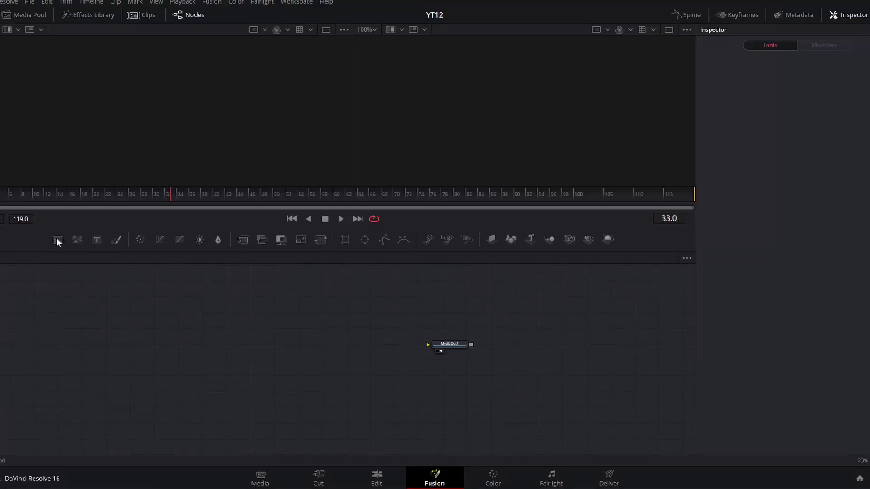
click(58, 239)
mouse_move(62, 294)
mouse_down()
mouse_move(122, 305)
mouse_move(416, 129)
mouse_up()
click(774, 171)
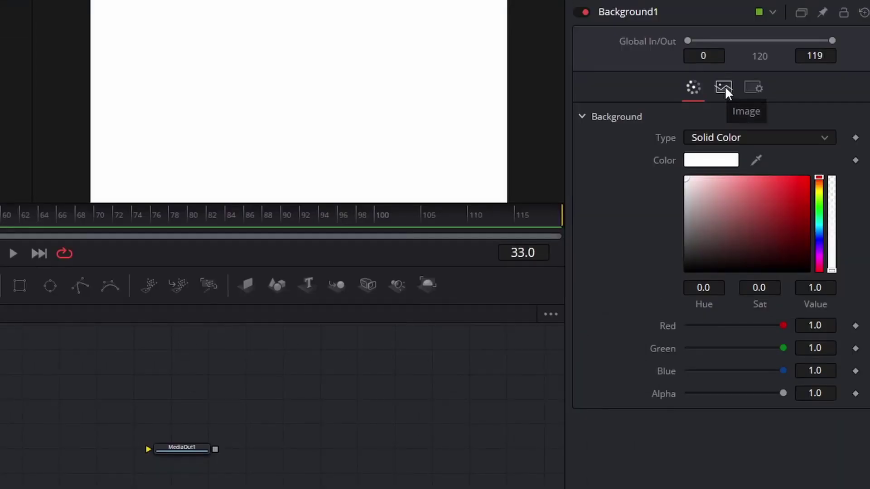
Disable Auto Resolution for the white Background and set its image size to 16 by 9 pixels
click(799, 112)
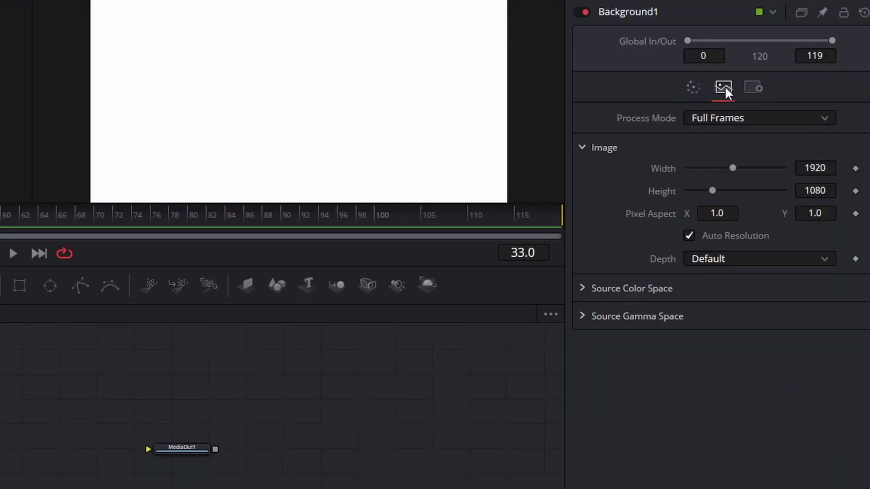
click(689, 236)
click(814, 168)
text(1)
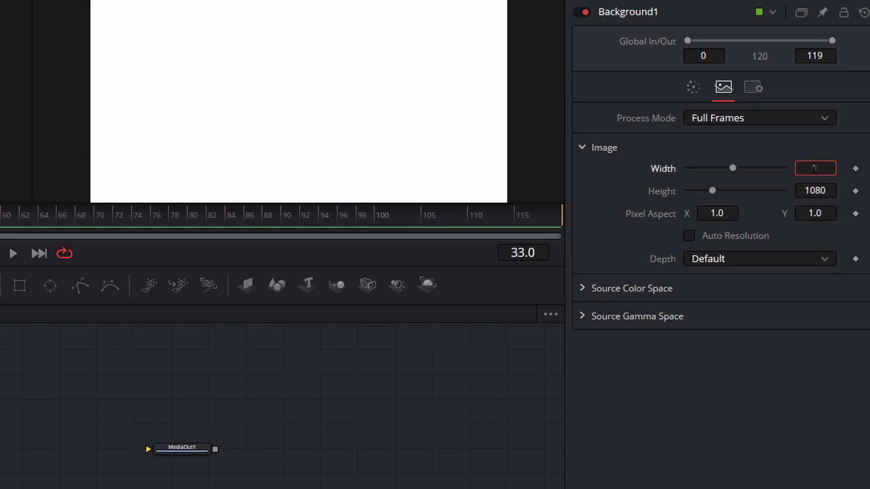
text(6)
key(Tab)
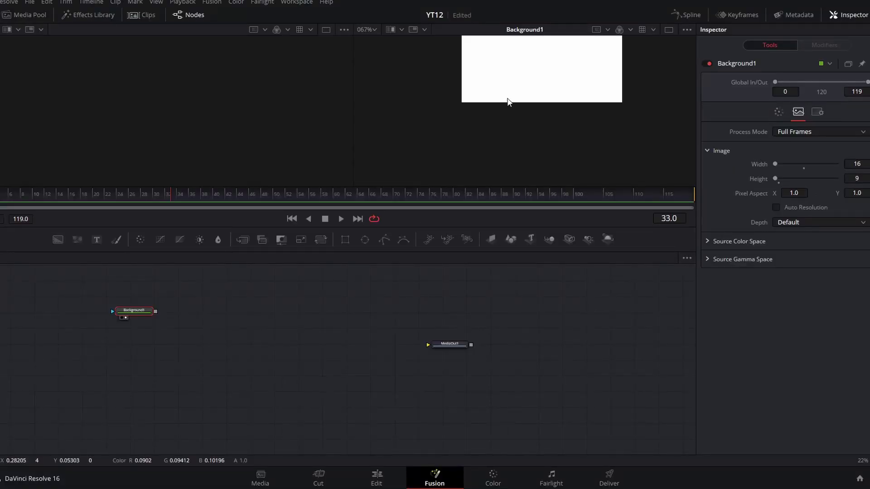
Show the pixel grid over the white 16 by 9 Background in the viewer
scroll(508, 98, up, 3)
drag(551, 109, 539, 184)
scroll(534, 146, down, 4)
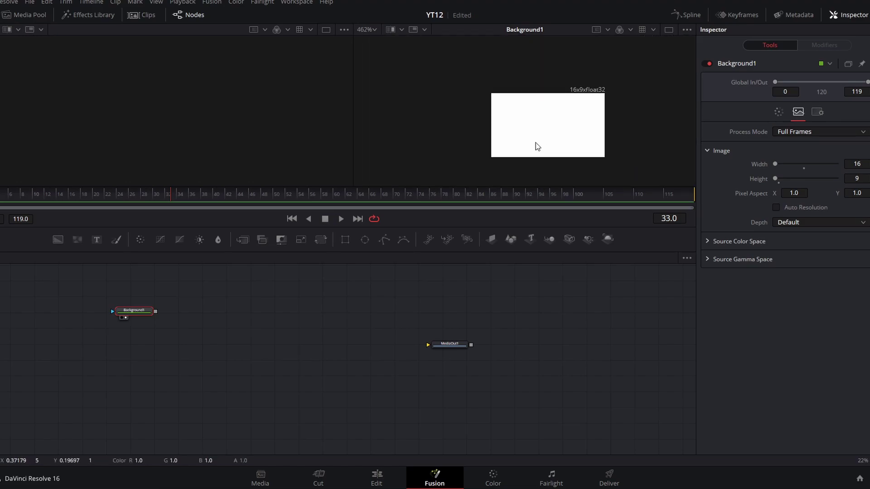
drag(544, 99, 532, 116)
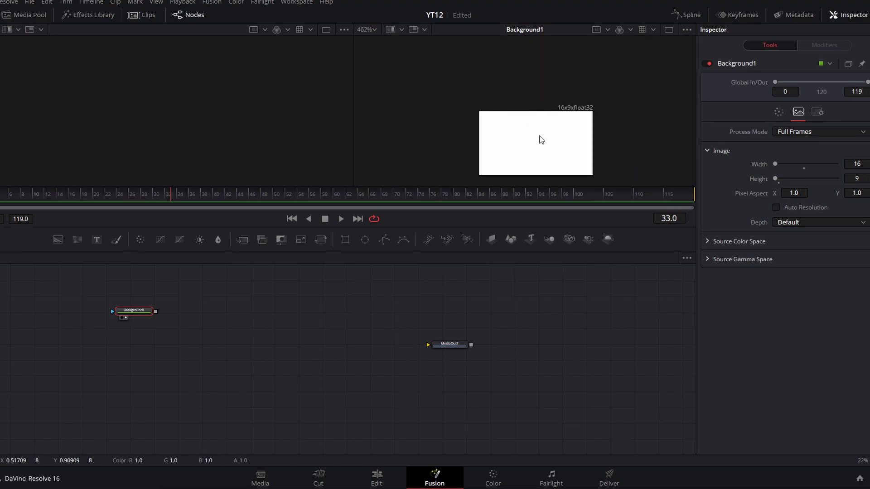
scroll(539, 136, up, 2)
drag(513, 138, 516, 120)
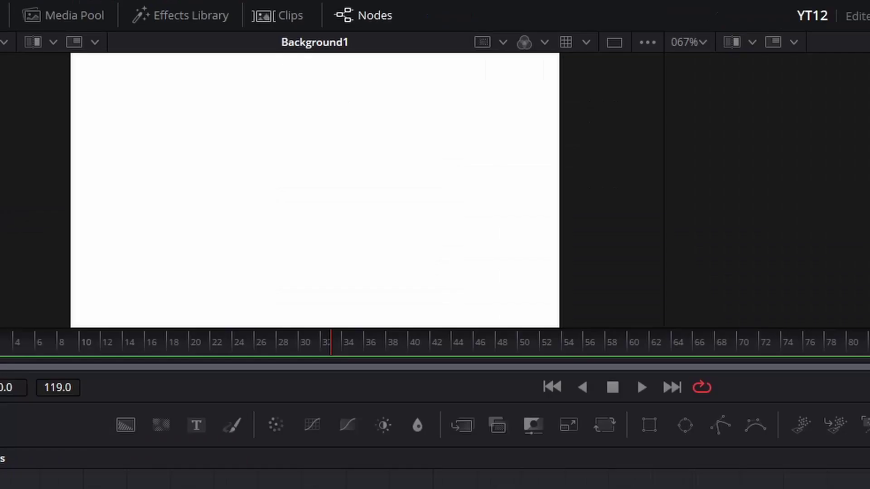
right_click(235, 185)
mouse_move(295, 257)
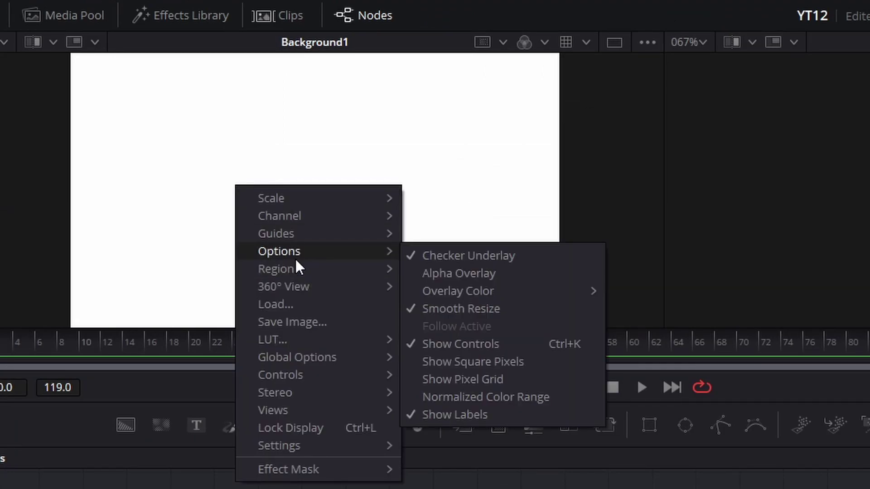
click(442, 379)
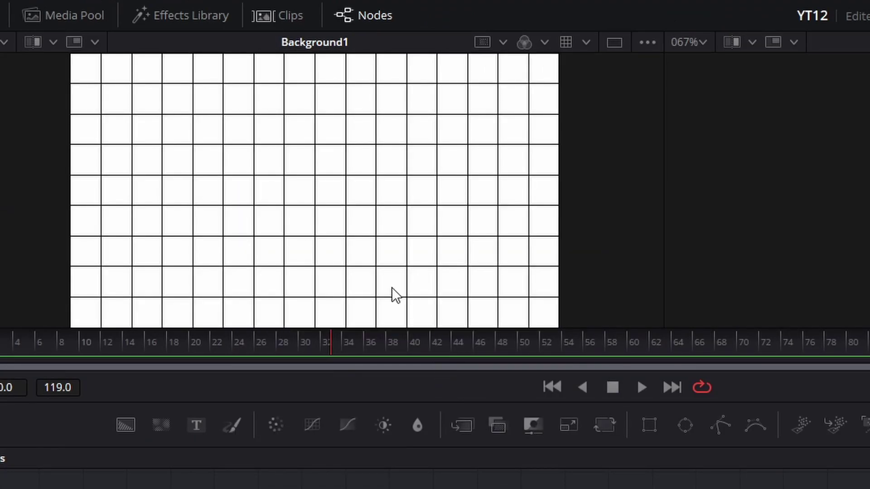
Enable Snap to Pixel for the viewer controls and take the grid Background out of the viewer
right_click(345, 215)
mouse_move(411, 405)
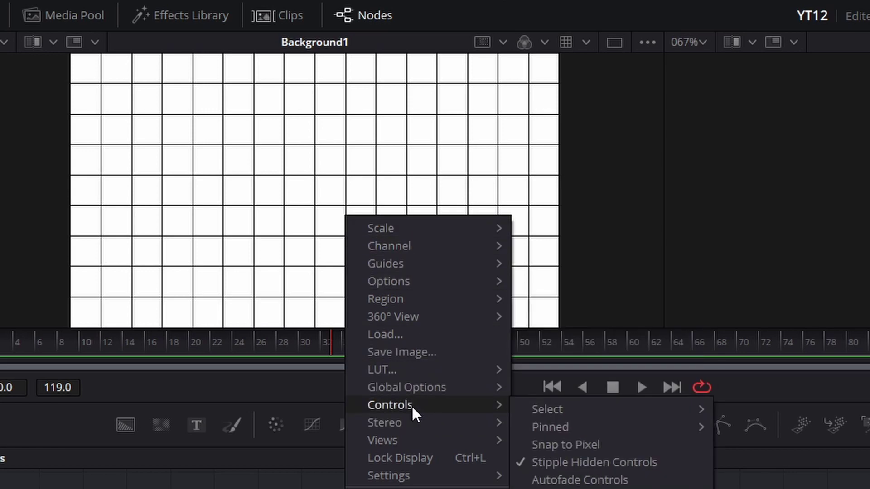
click(578, 443)
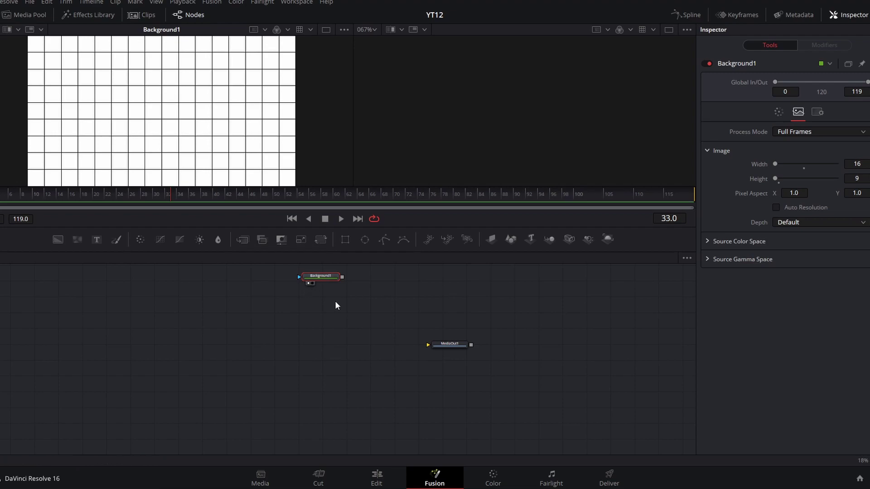
key(1)
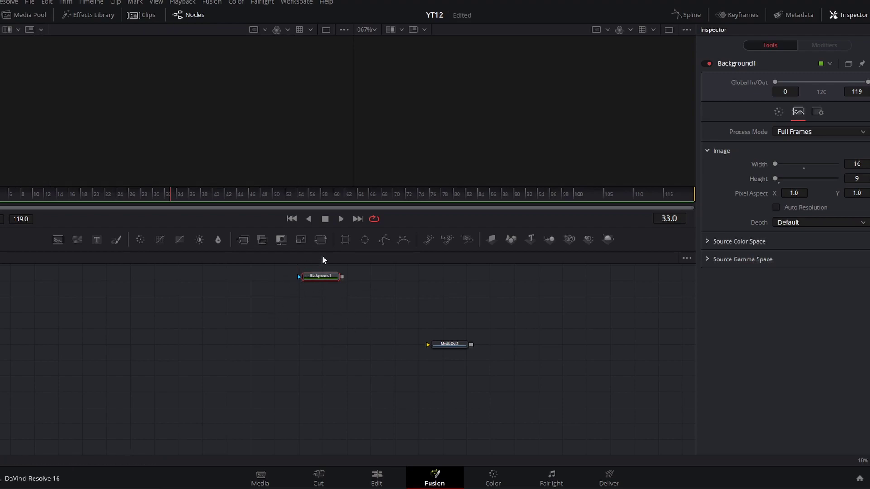
click(228, 378)
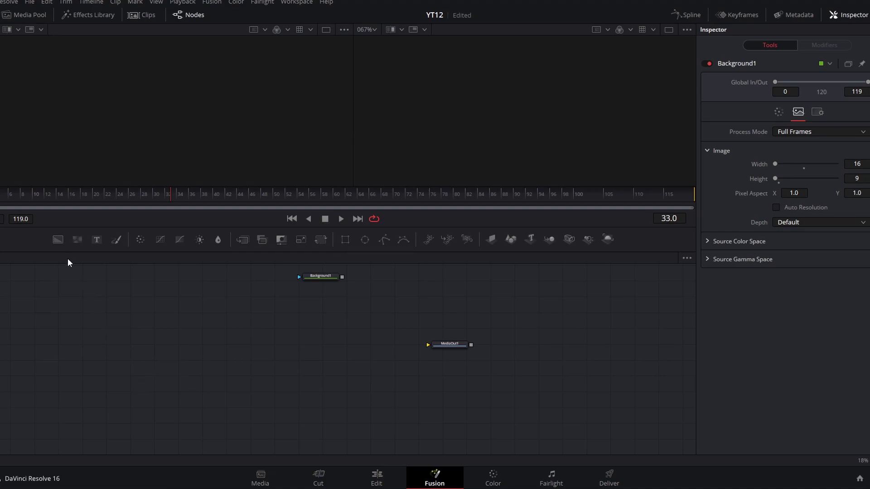
Add two more Background nodes combined by a Merge, placing the foreground Background above the Merge
drag(54, 238, 145, 367)
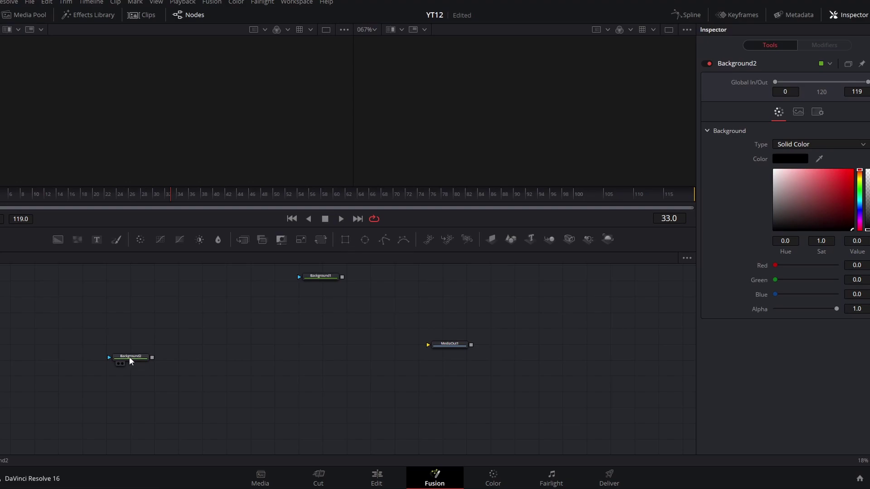
click(56, 240)
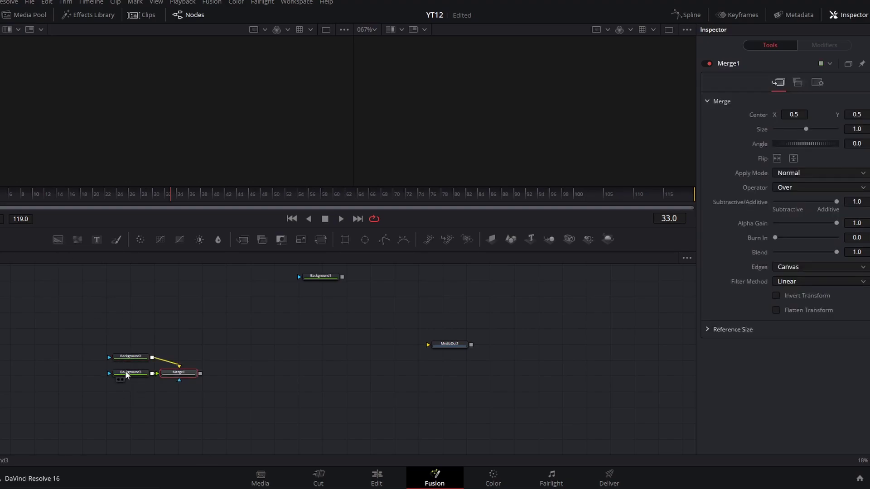
drag(137, 373, 193, 293)
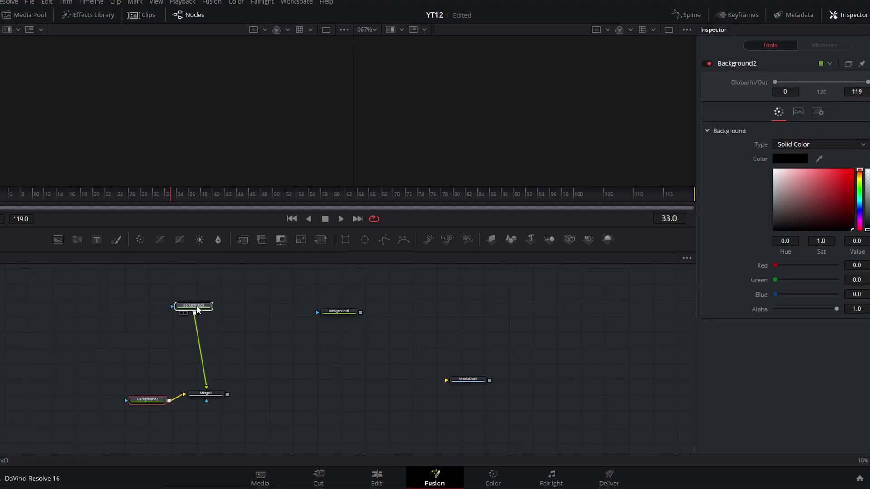
Set the colour of the foreground Background above the Merge to light blue
drag(196, 310, 205, 311)
drag(859, 195, 862, 204)
drag(817, 176, 832, 156)
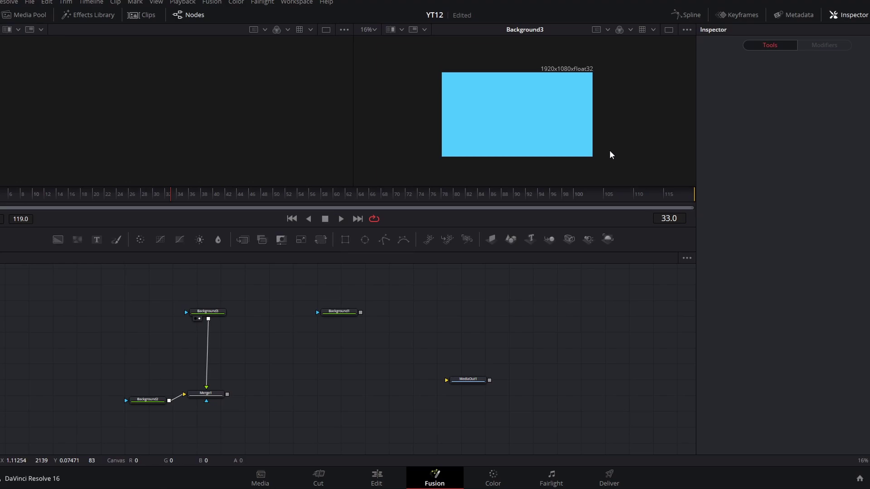
Add a Polygon mask to the light blue Background and draw a jagged outline weaving in and out around the frame's edges
drag(207, 311, 207, 316)
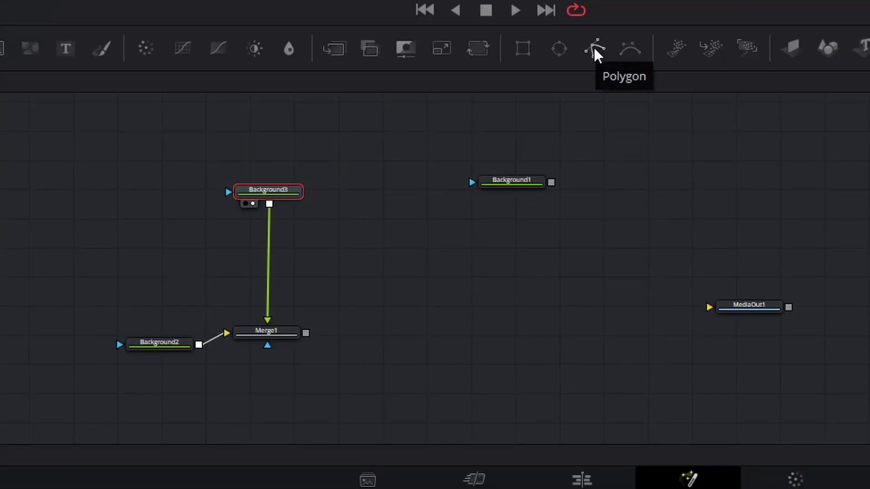
click(593, 46)
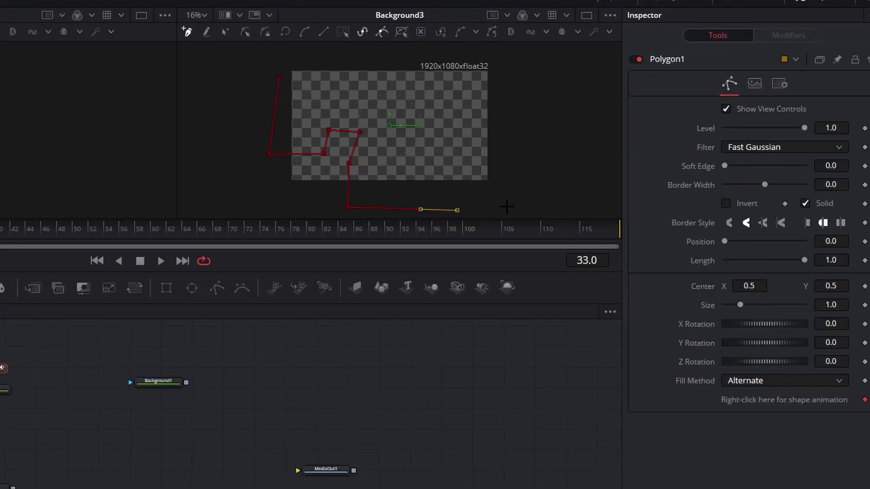
click(507, 207)
click(511, 134)
click(442, 122)
click(433, 87)
click(496, 79)
click(527, 76)
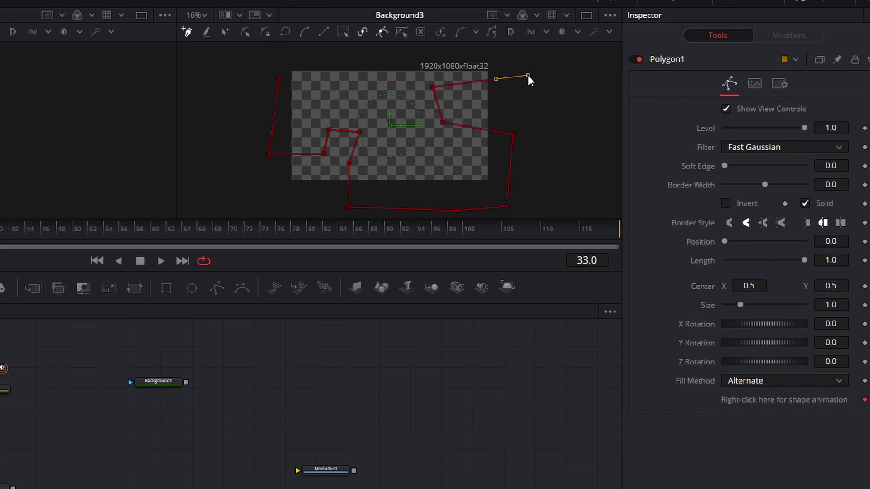
click(482, 47)
click(399, 53)
click(379, 89)
click(329, 98)
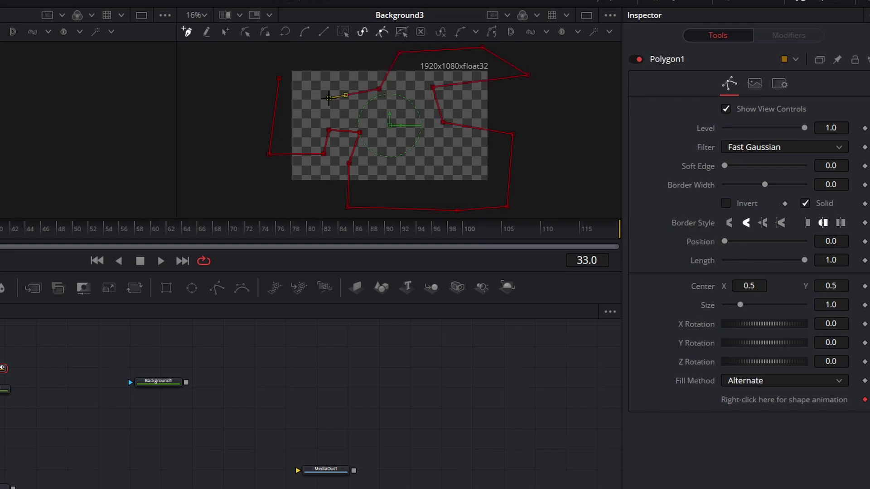
click(319, 73)
click(314, 61)
click(270, 60)
click(278, 78)
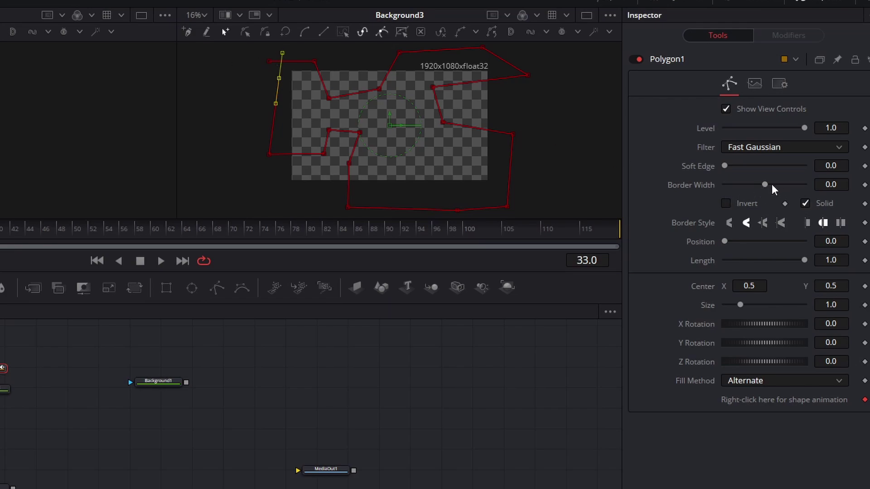
Set the Polygon mask's border width to 0.004 for a thin outline
drag(763, 183, 769, 184)
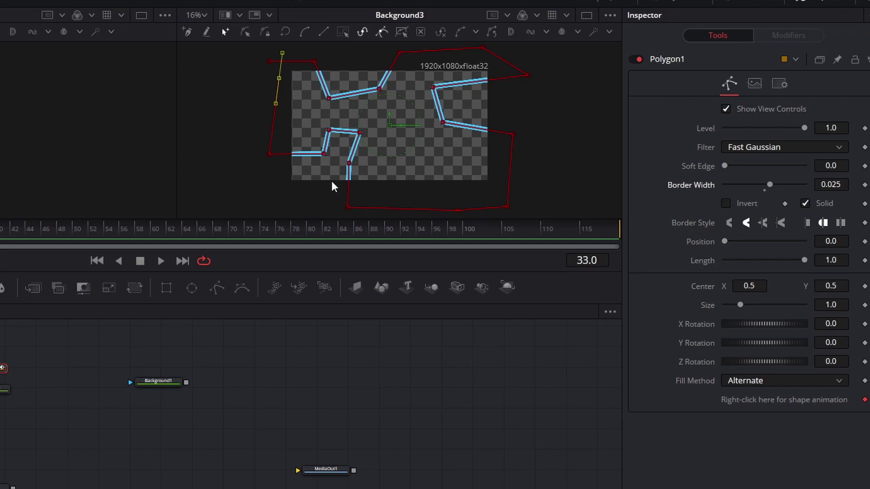
drag(844, 185, 804, 188)
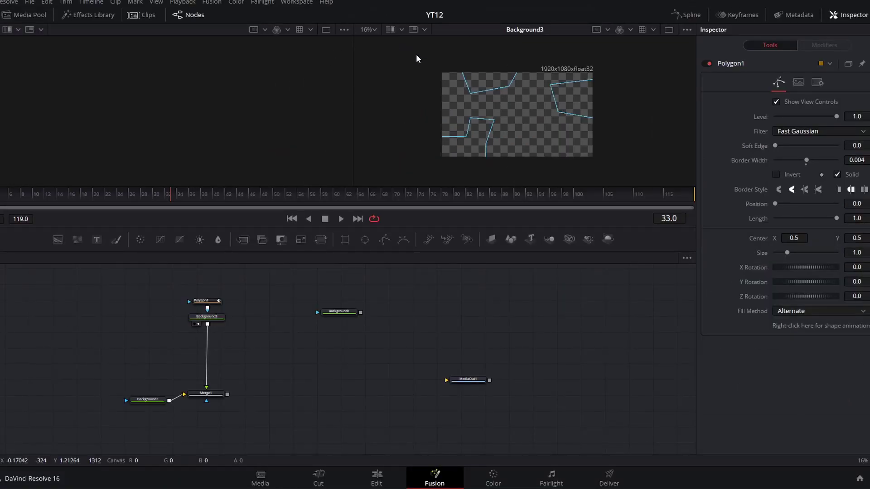
Display the white grid Background in the first viewer and select the Polygon mask to overlay its points
click(339, 312)
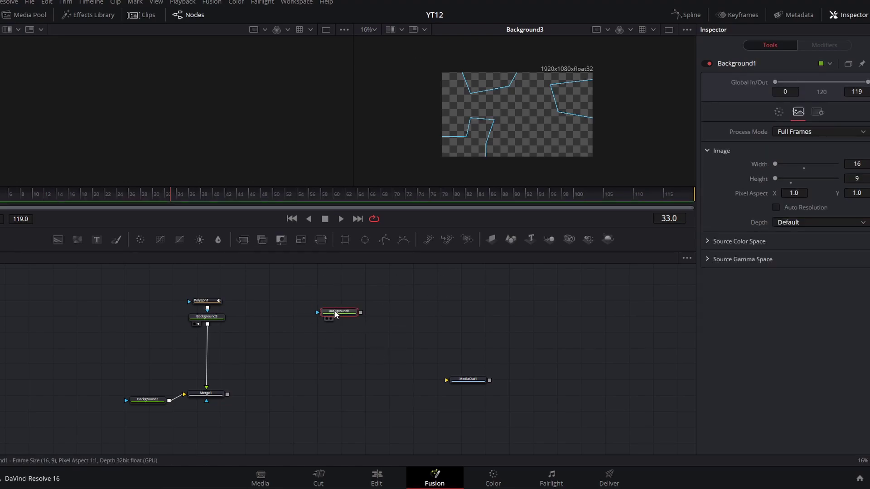
key(1)
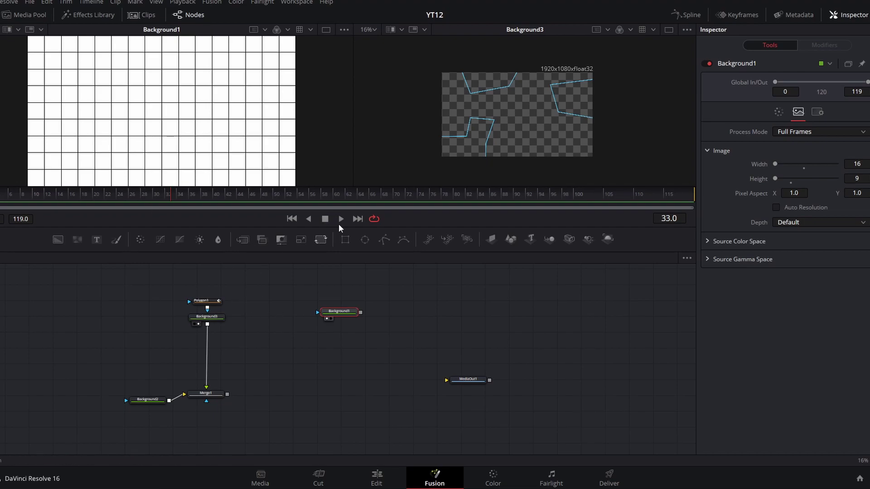
click(205, 301)
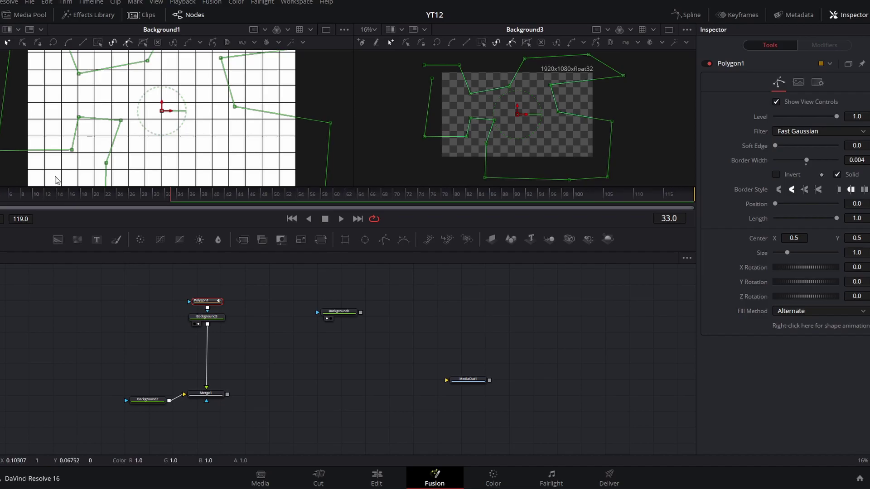
Move the Polygon mask's points onto the grid's intersections, shaping straight, stepped and diagonal lines around the frame
drag(41, 250, 43, 263)
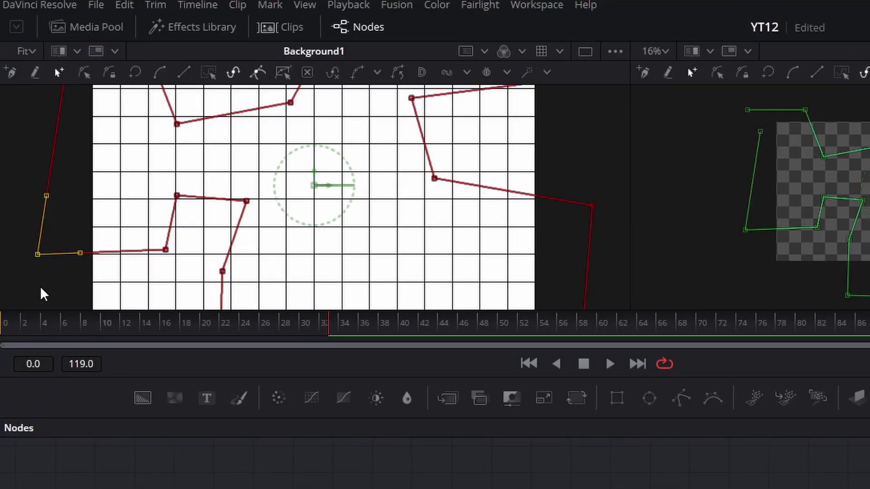
drag(38, 256, 181, 235)
drag(245, 201, 231, 199)
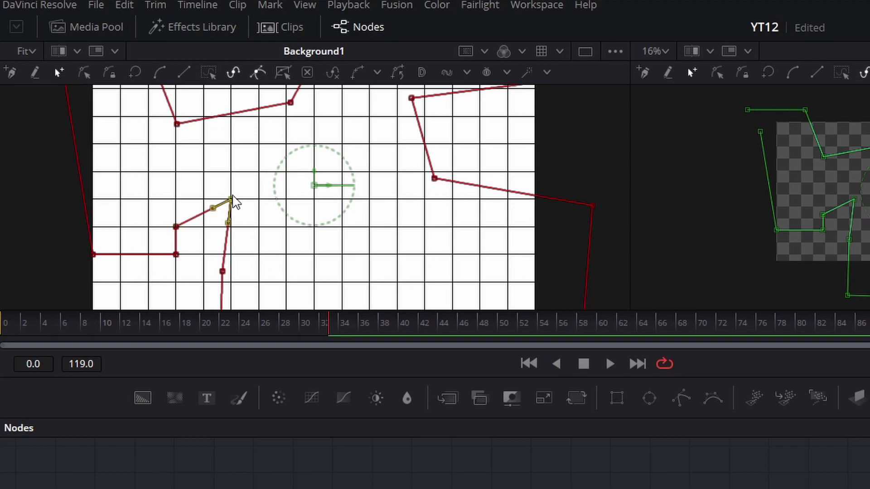
drag(222, 272, 259, 254)
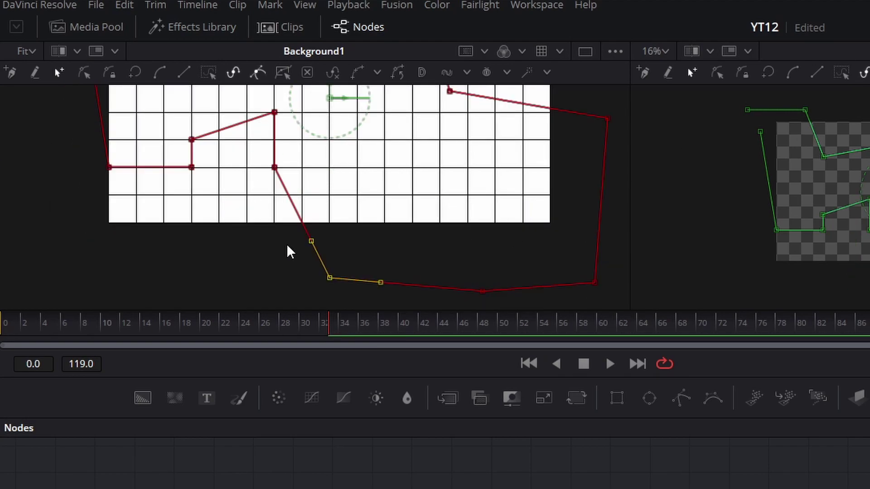
scroll(248, 305, up, 3)
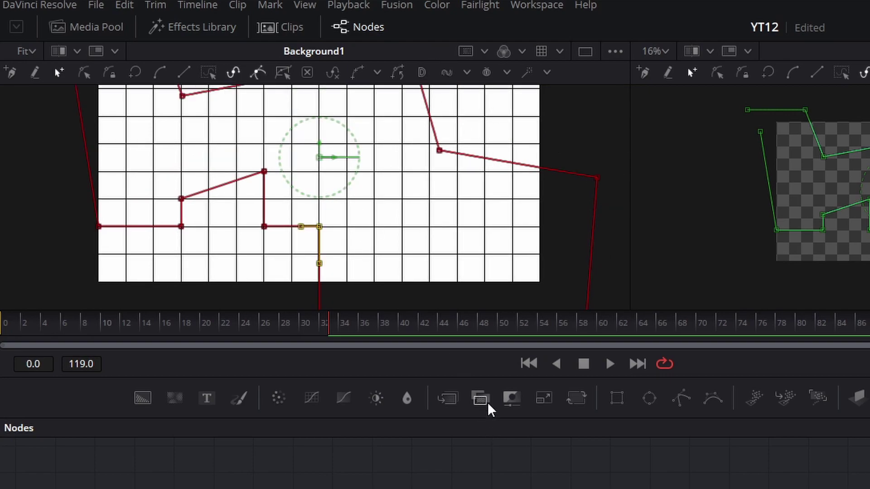
click(598, 190)
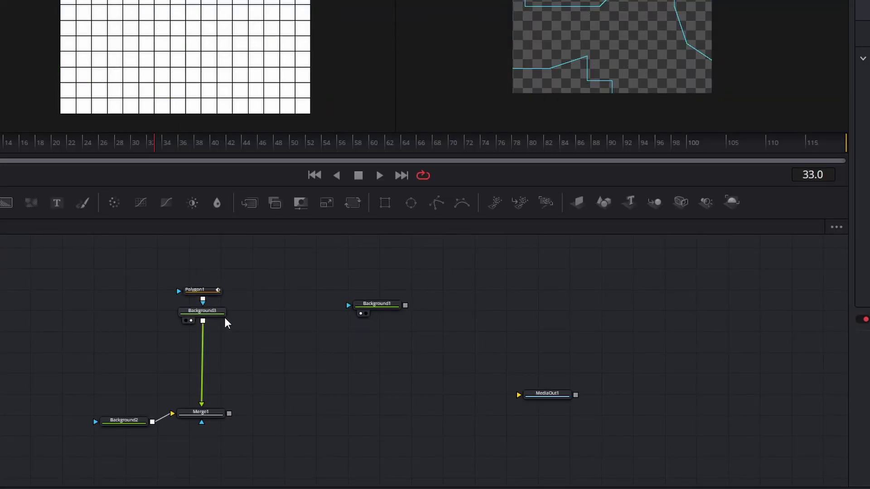
Insert a new Merge between the light blue Background and the existing Merge
click(214, 317)
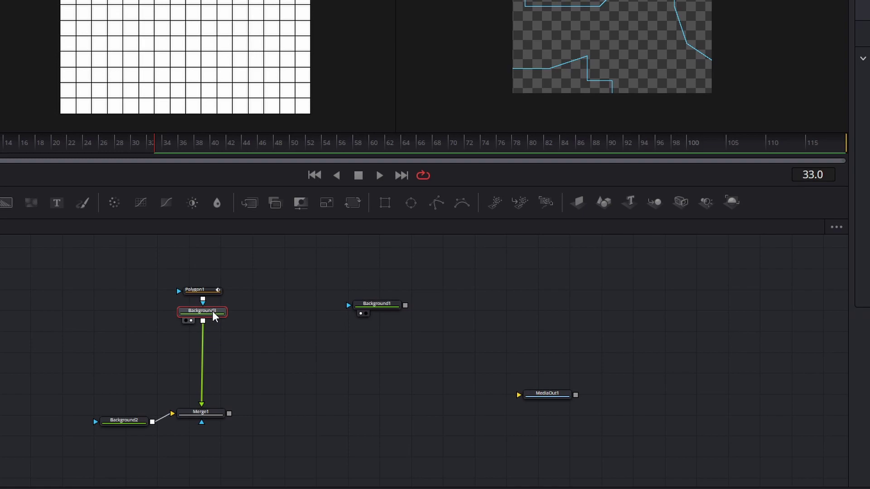
key(shift+space)
text(merge)
key(Return)
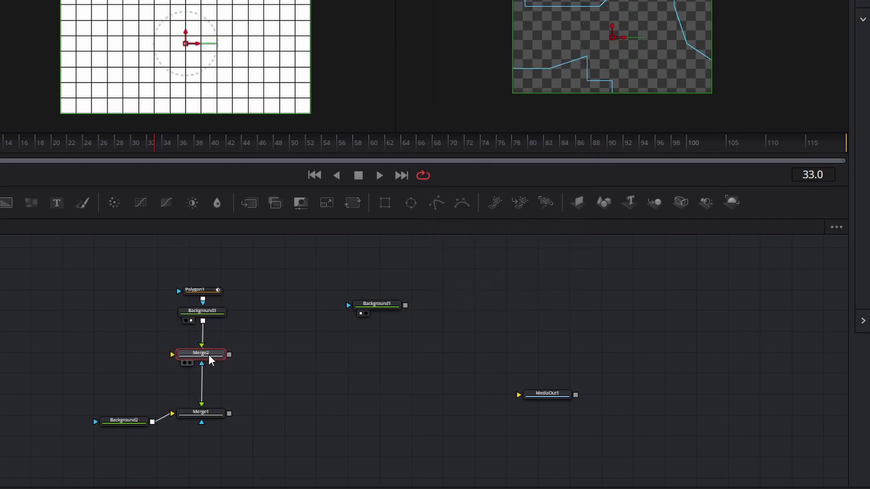
drag(208, 355, 209, 365)
Add a Glow node fed by the light blue Background and connect its output to the new Merge's foreground input
click(99, 341)
key(shift+space)
text(glow)
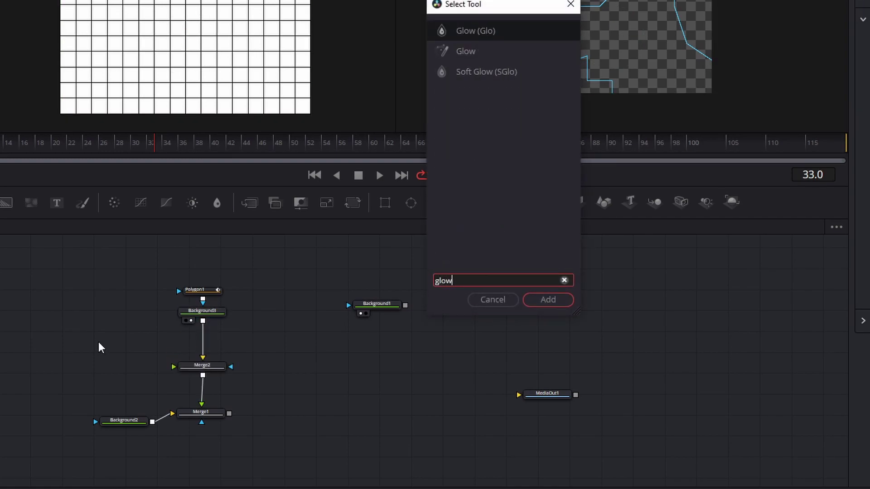
key(Return)
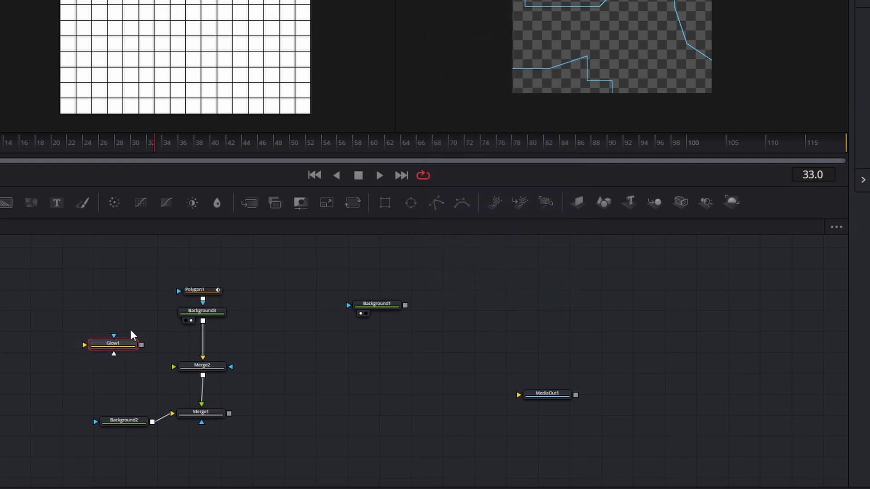
drag(202, 319, 109, 329)
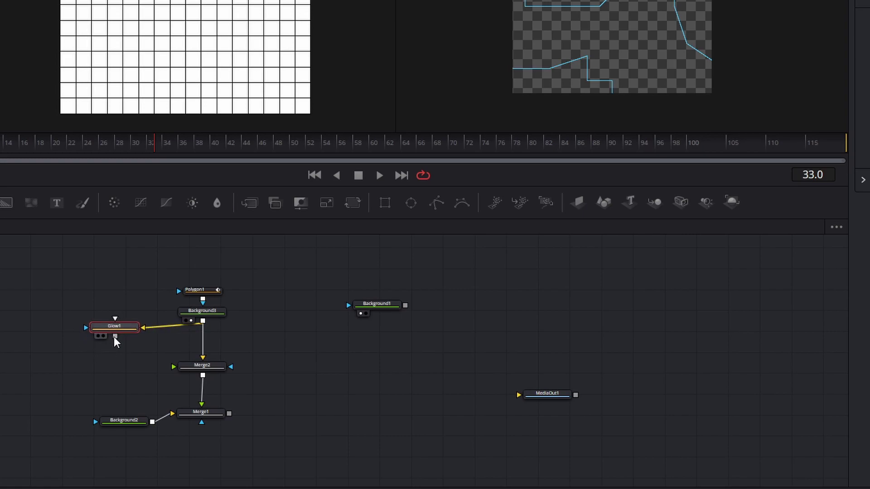
drag(149, 360, 188, 366)
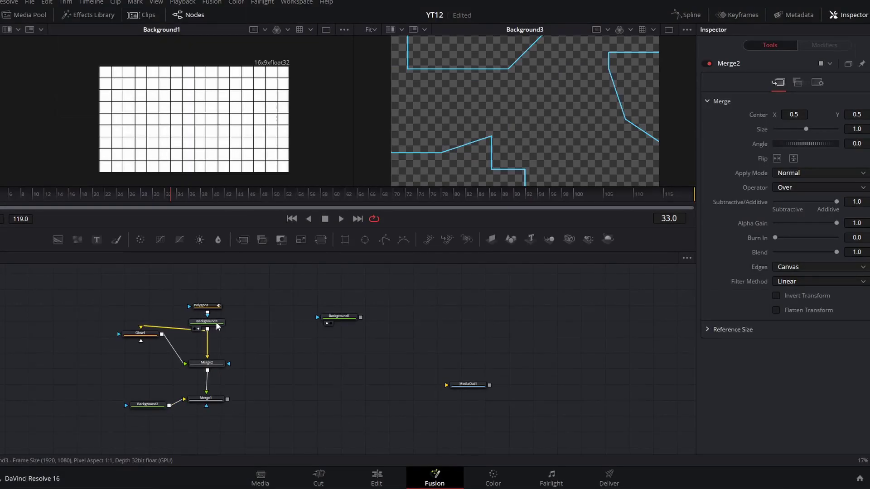
Display Merge2 in the second viewer and set the Glow node's glow size to 15.0 and glow to 0.858
click(209, 312)
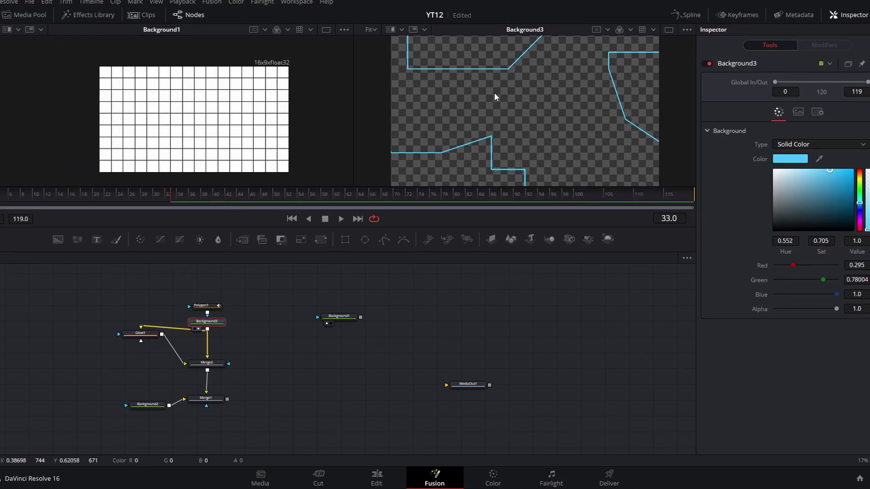
click(207, 363)
key(2)
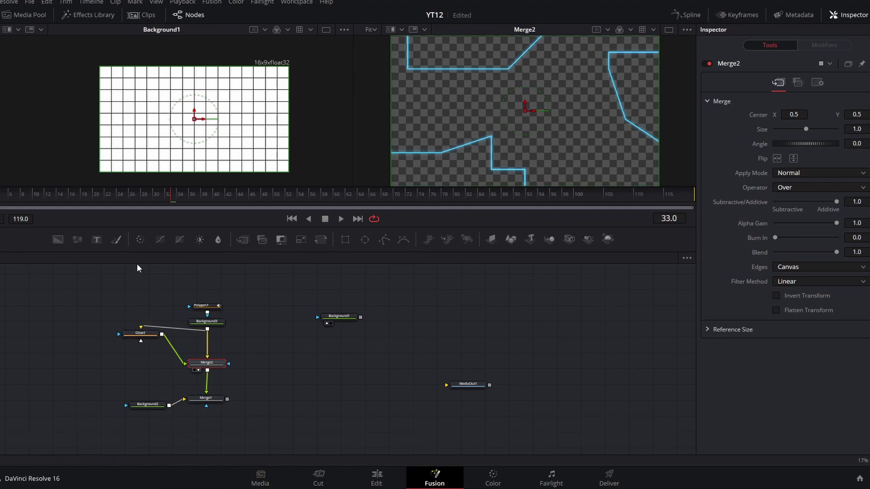
drag(150, 341, 150, 350)
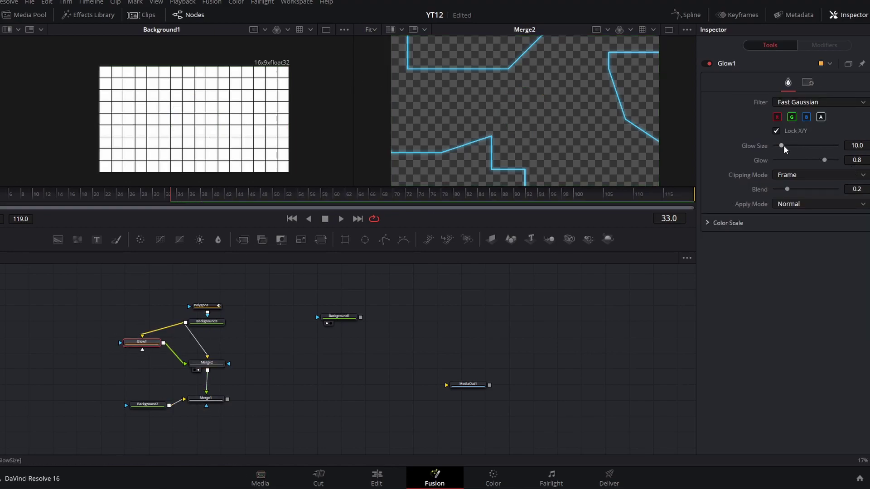
drag(805, 149, 811, 144)
drag(780, 146, 827, 161)
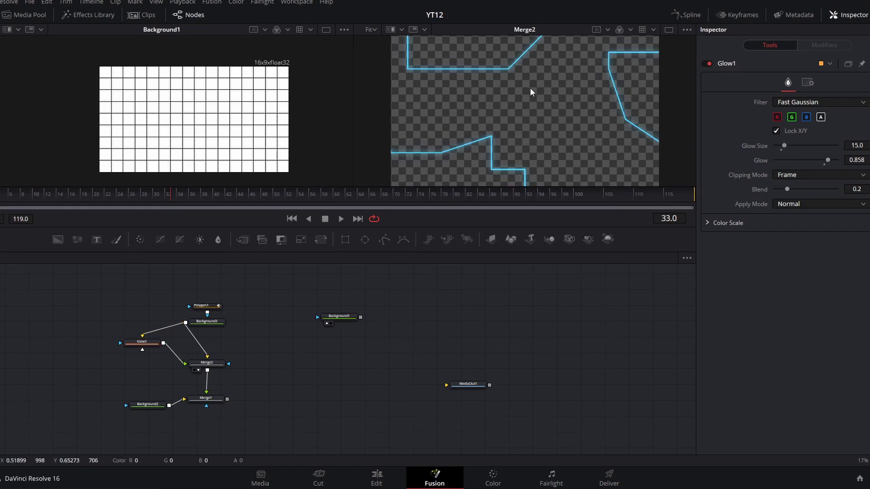
Display Merge1 in the second viewer and add another Merge after it
click(206, 399)
key(2)
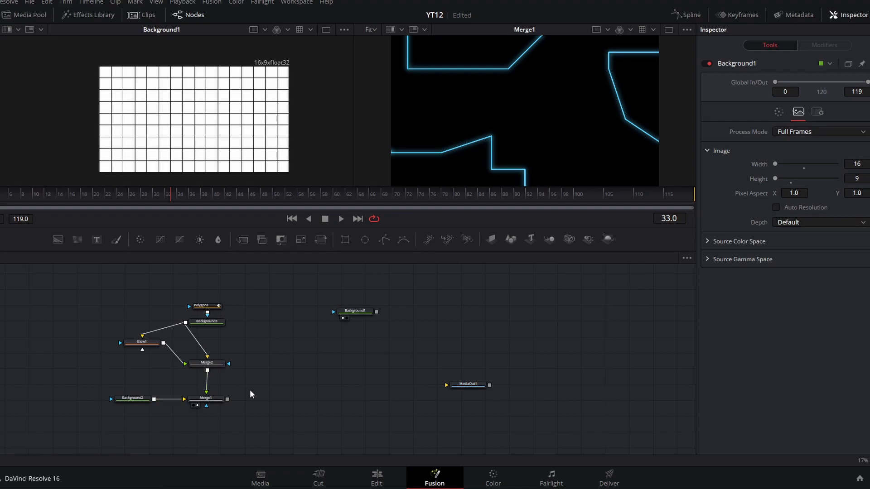
click(211, 401)
key(shift+space)
text(merg)
key(Return)
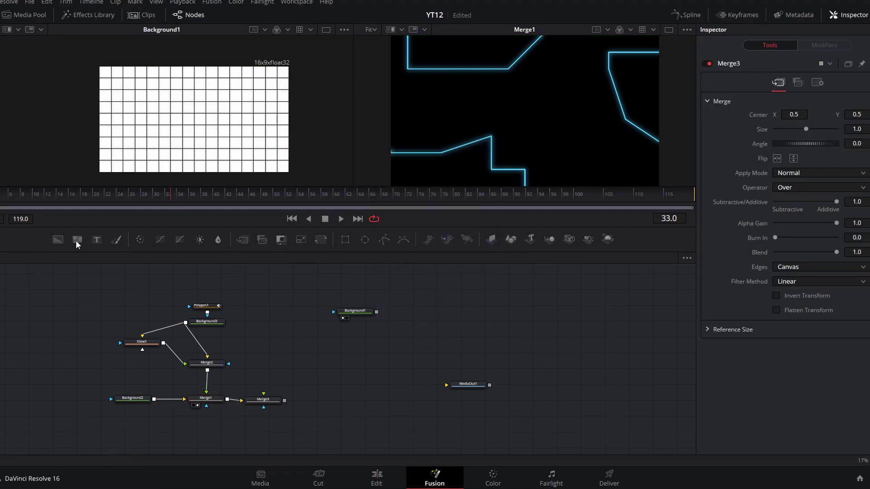
Add a Fast Noise node, view it, and set detail to 2.52, contrast to 1.57, scale to 3.46 and brightness to -0.11
click(77, 240)
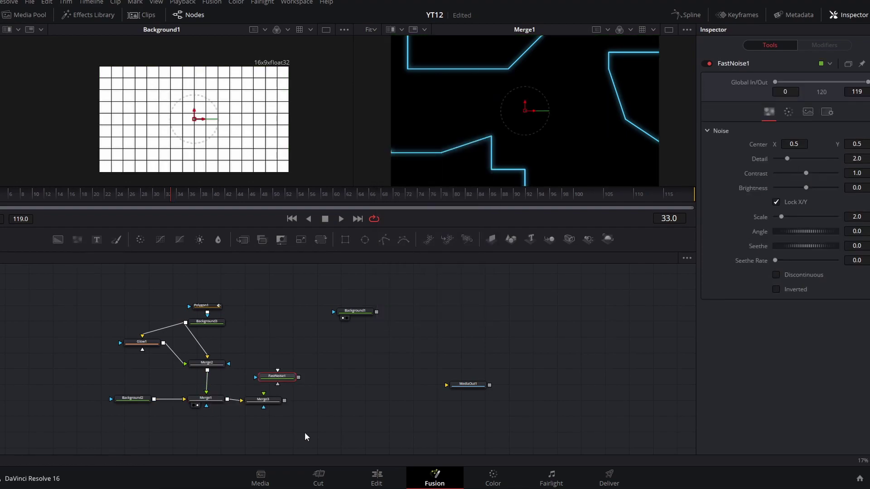
key(2)
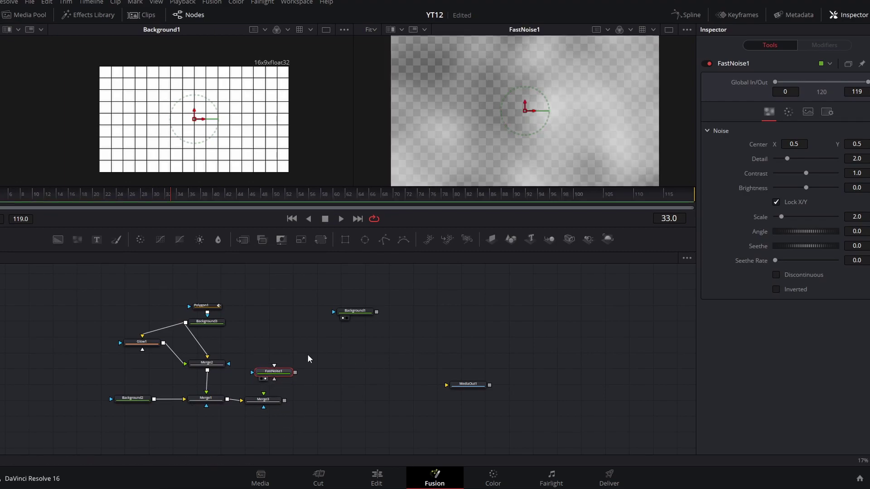
drag(788, 159, 775, 172)
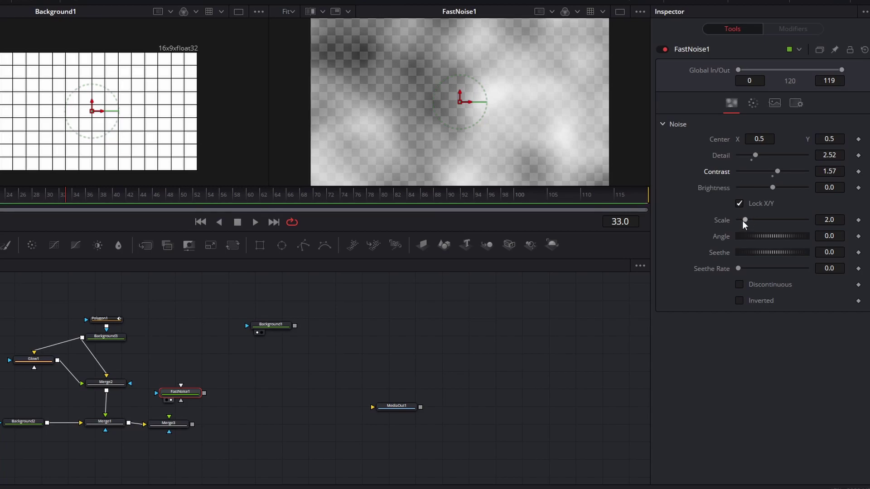
drag(742, 221, 748, 221)
drag(769, 188, 766, 197)
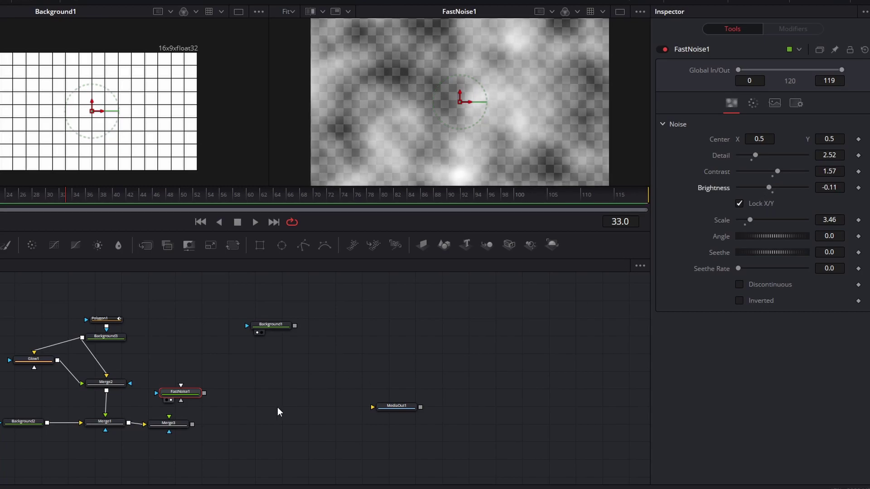
Set the Fast Noise's Color 1 to dark blue (hue 0.64, value 0.189) and Color 2 to pale blue (hue 0.624, saturation 0.102)
click(752, 103)
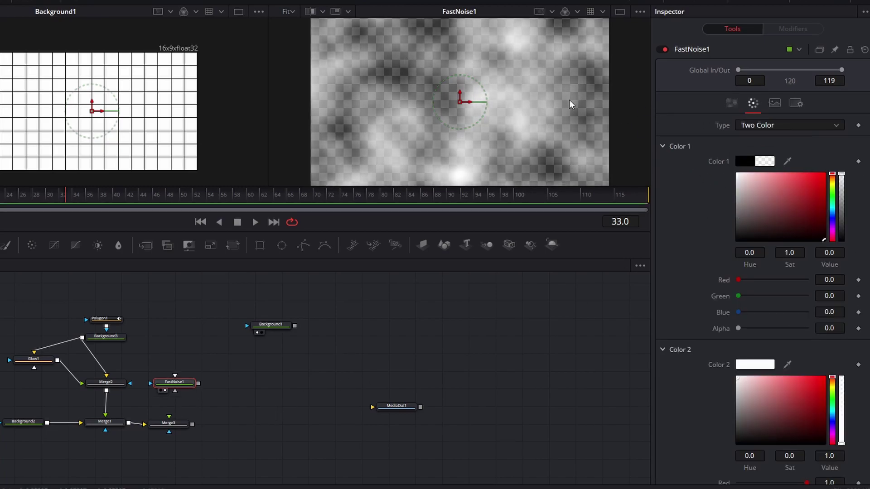
click(833, 216)
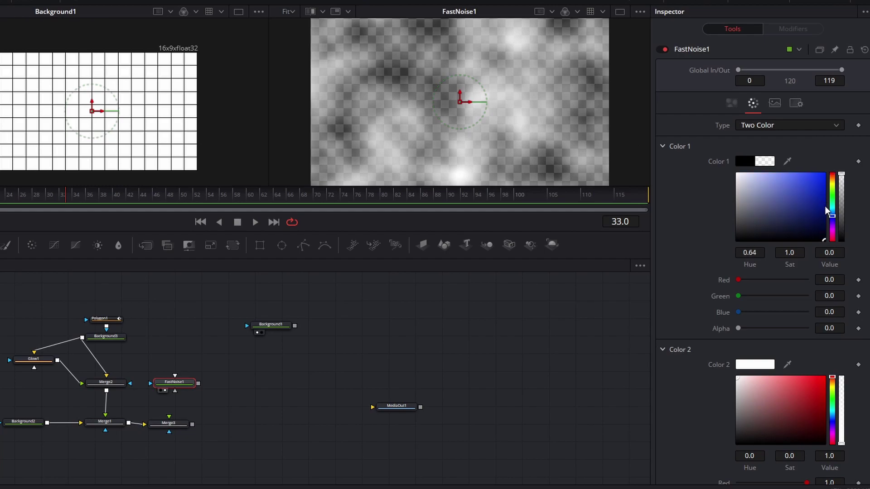
drag(825, 211, 833, 228)
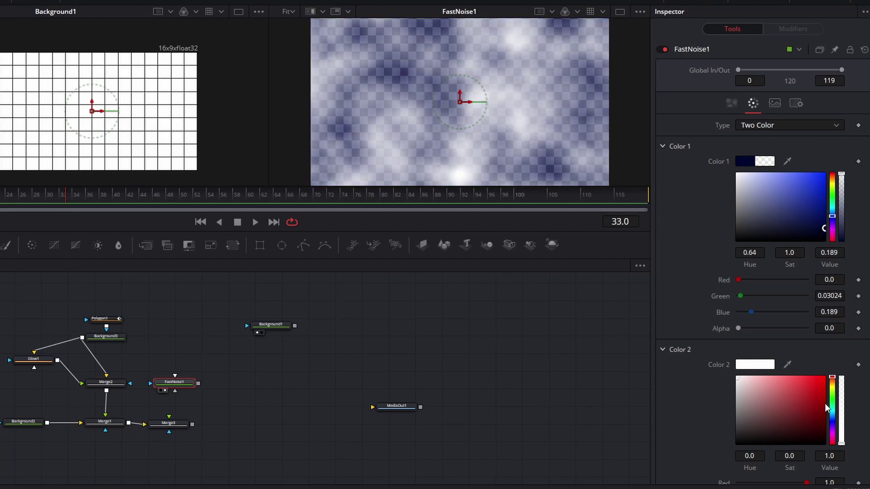
click(832, 420)
drag(789, 376, 750, 369)
Connect the Fast Noise to Merge3's foreground input and display that Merge in the second viewer
drag(198, 383, 173, 424)
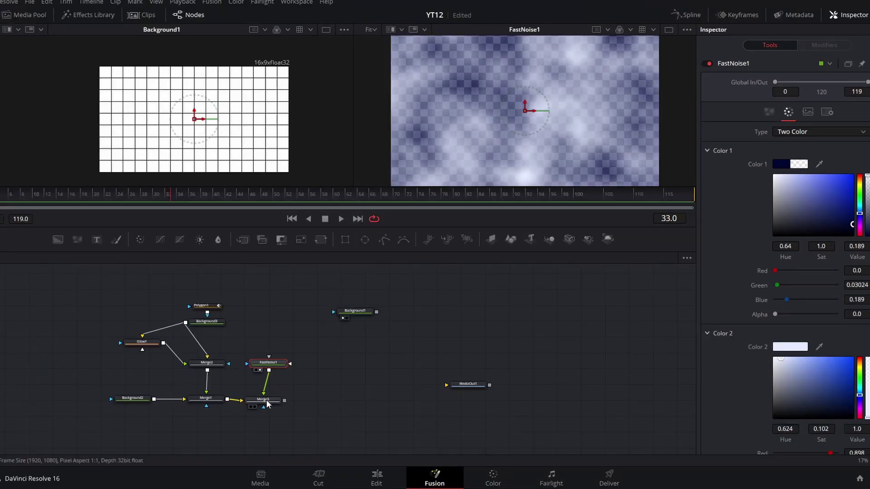
click(267, 404)
key(2)
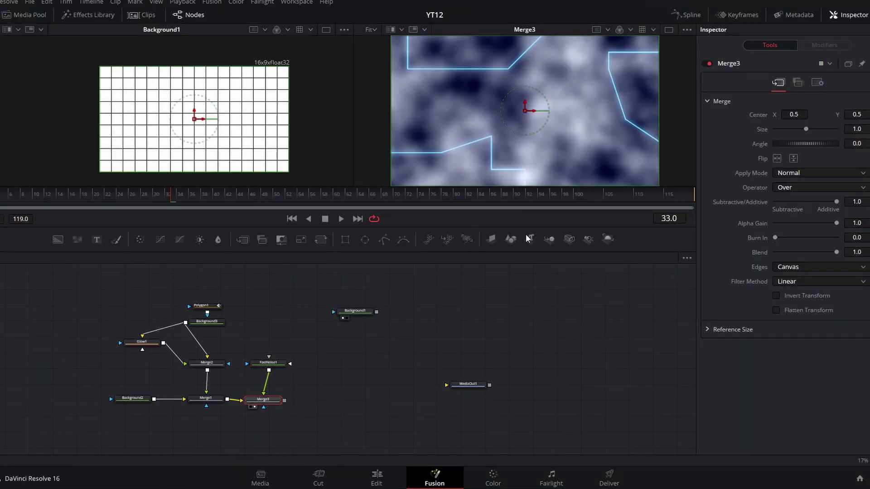
drag(269, 400, 281, 401)
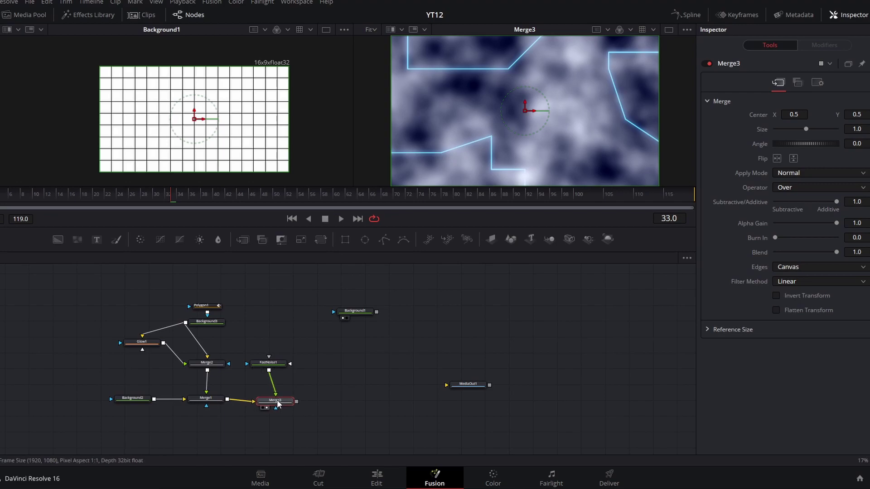
drag(273, 364, 276, 371)
Mask the Fast Noise with a soft-edged Ellipse and set Merge3's blend to 0.543
click(277, 374)
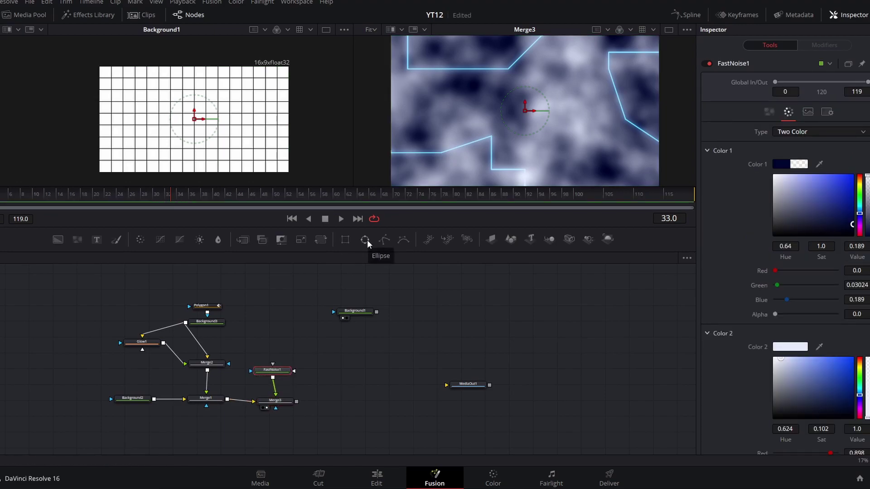
click(367, 240)
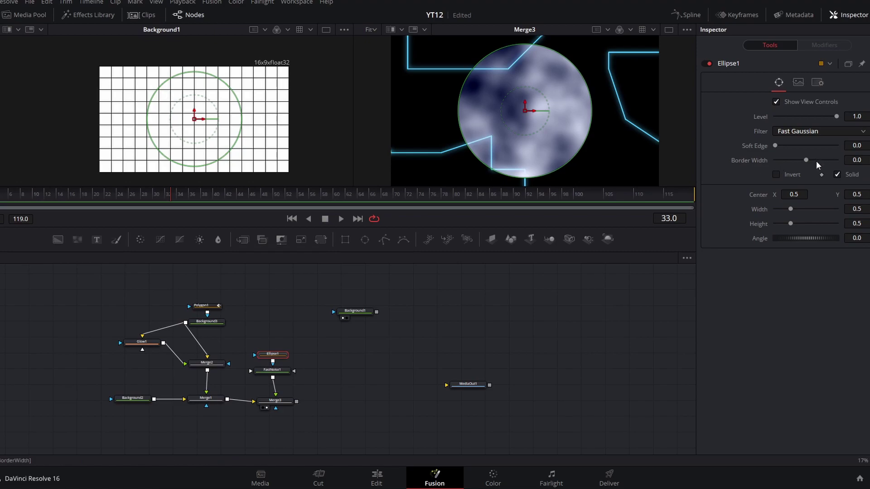
drag(775, 145, 795, 160)
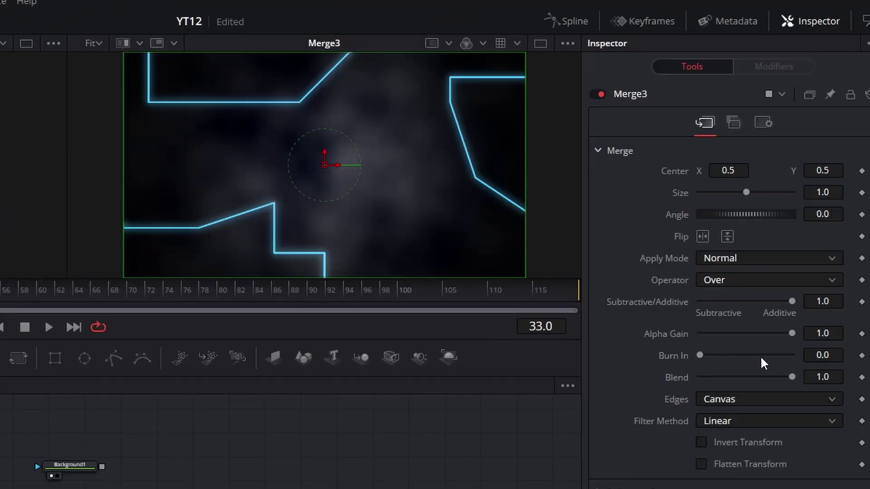
drag(791, 375, 749, 376)
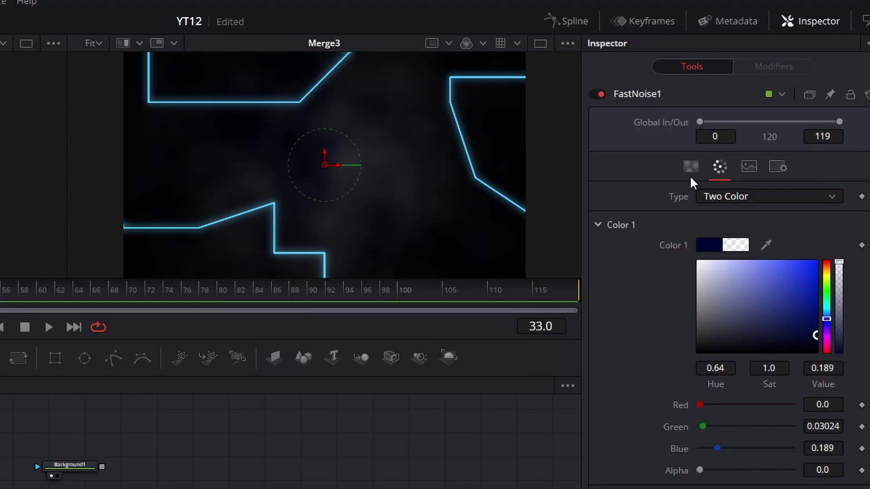
Set the Fast Noise's scale to 5.83 and raise its Seethe Rate slightly to animate the clouds
click(691, 166)
mouse_move(714, 331)
mouse_down()
mouse_move(741, 329)
mouse_move(726, 328)
mouse_up()
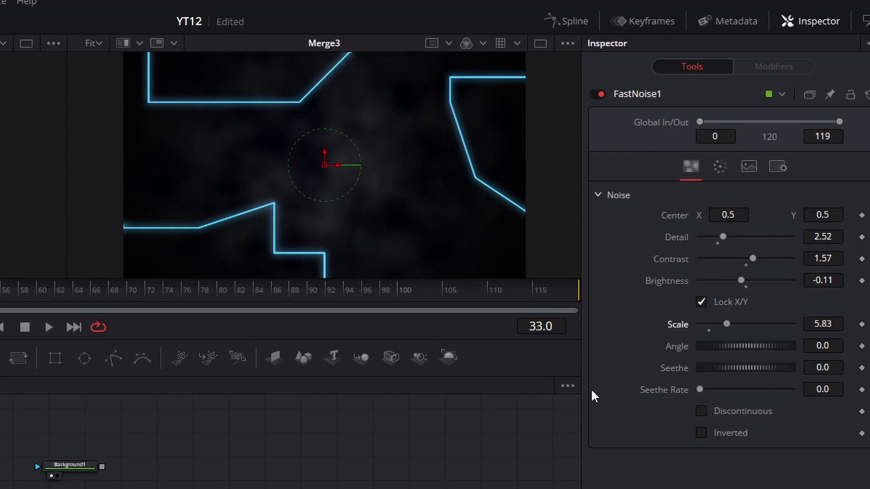
drag(700, 389, 703, 390)
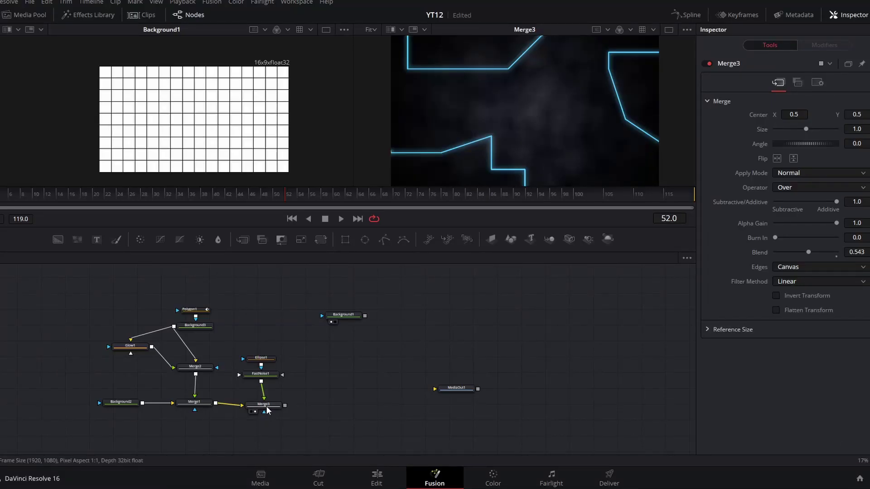
Add a Text+ node merged over Merge3 and place it above its new Merge in the node graph
click(264, 404)
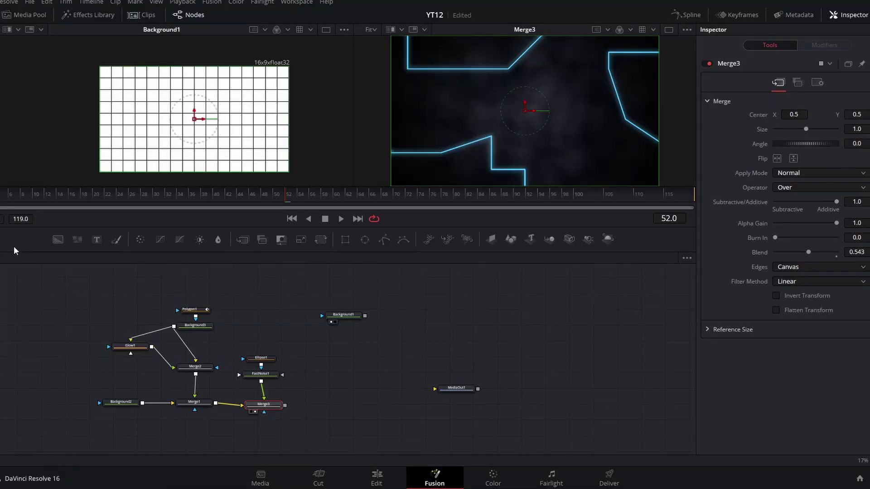
click(96, 241)
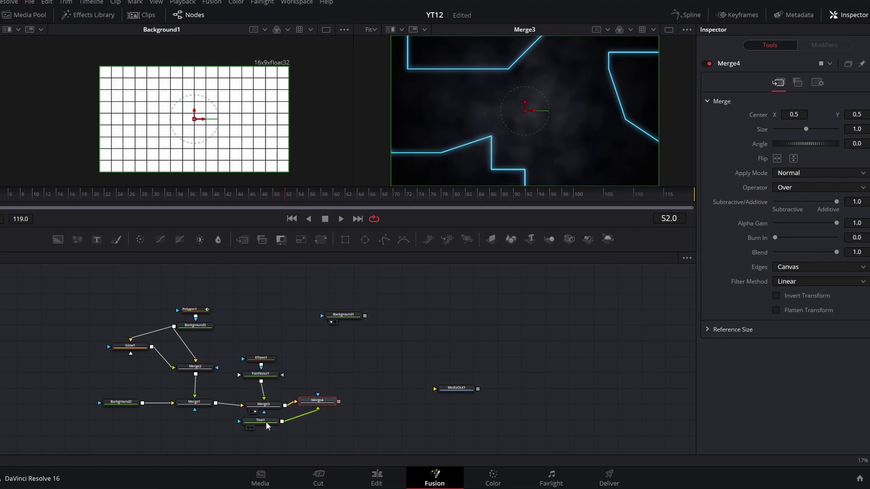
drag(266, 421, 325, 367)
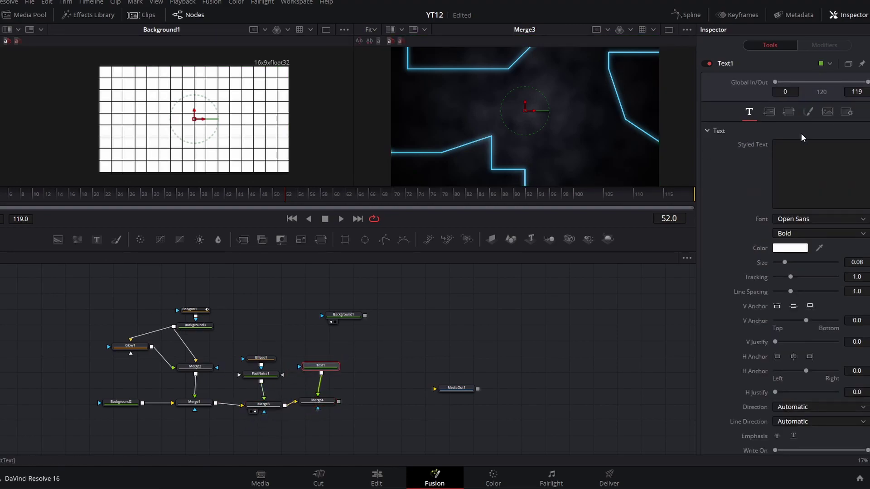
Enter ROWDY as Text1's styled text and enable its shading element 2, the outline
click(813, 169)
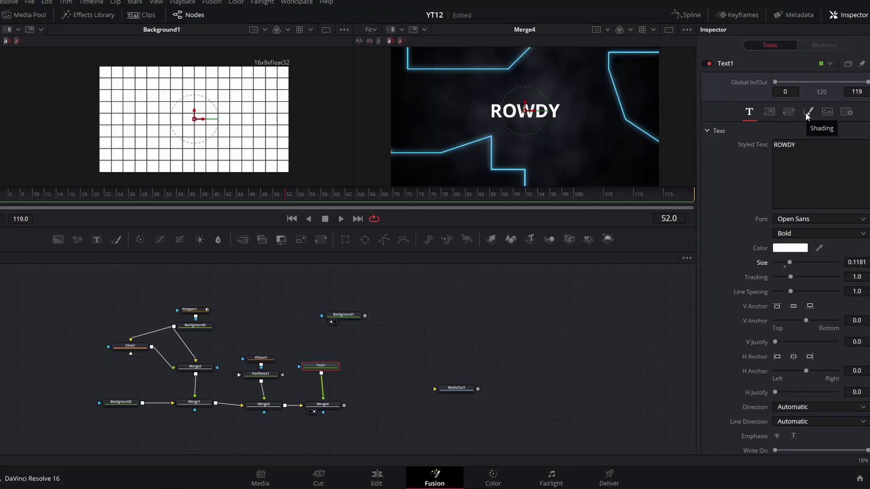
click(808, 112)
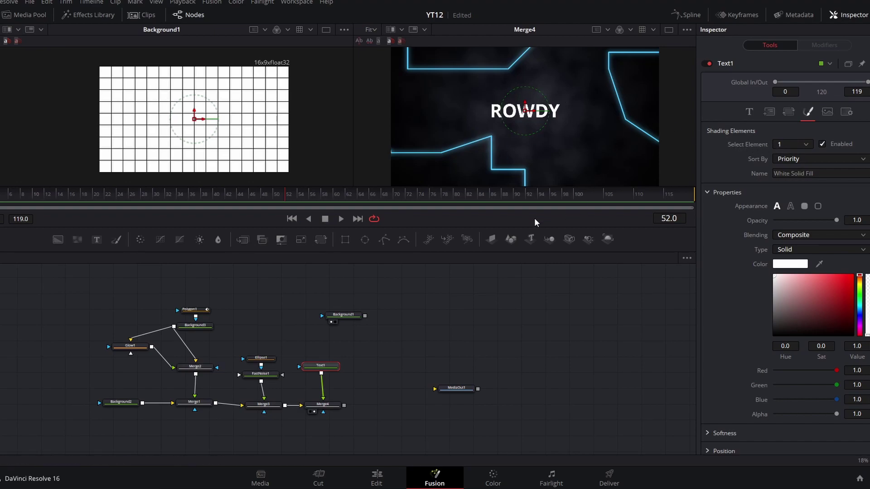
mouse_move(834, 218)
mouse_down()
mouse_move(819, 218)
mouse_move(830, 220)
mouse_up()
click(805, 145)
click(797, 166)
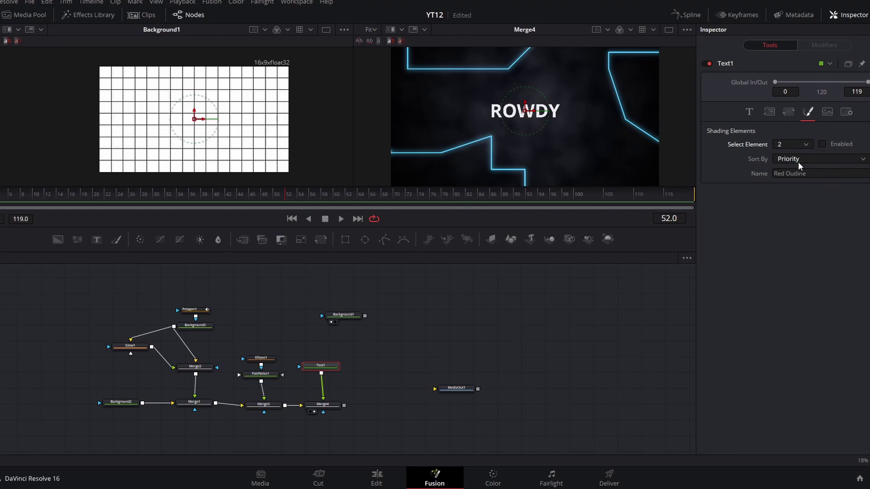
click(821, 145)
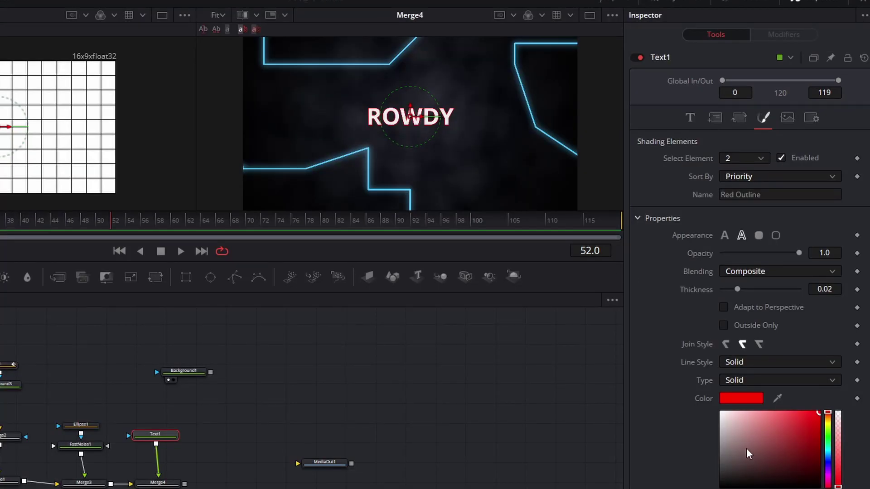
Color the title's outline blue with hue 0.584 and saturation 0.831, and set its thickness to 0.1
drag(827, 446, 843, 460)
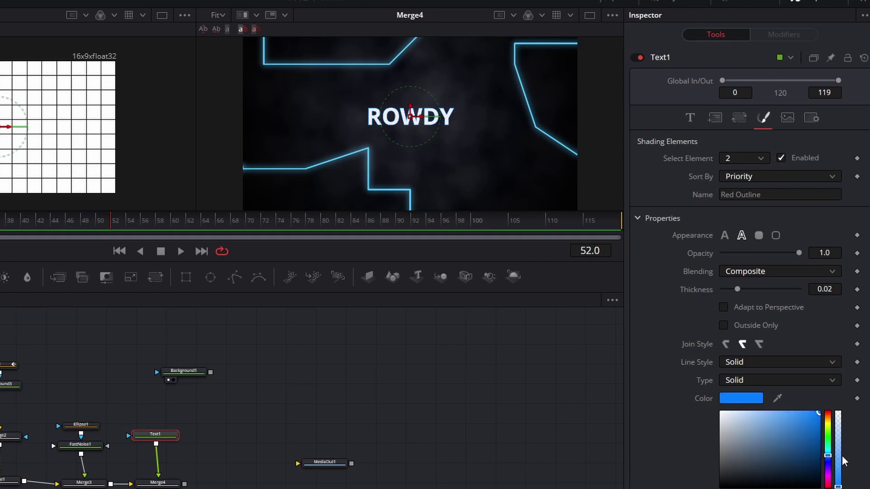
scroll(697, 362, down, 4)
scroll(707, 271, up, 2)
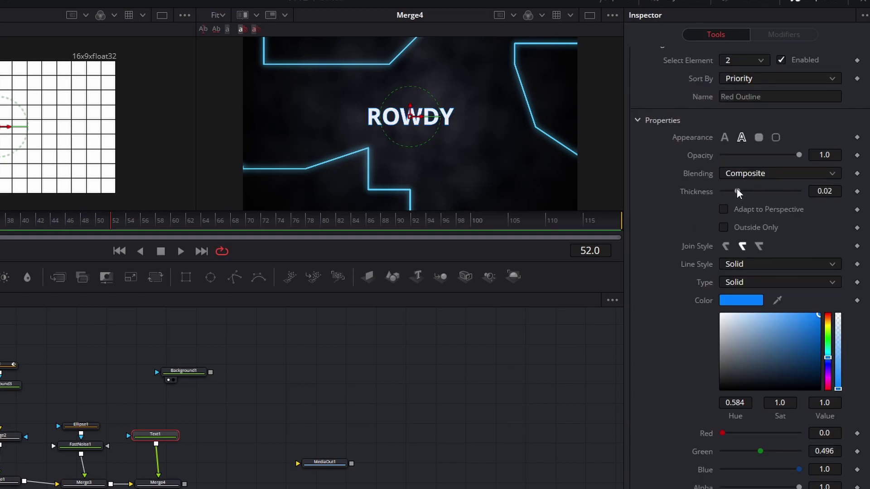
drag(737, 191, 805, 194)
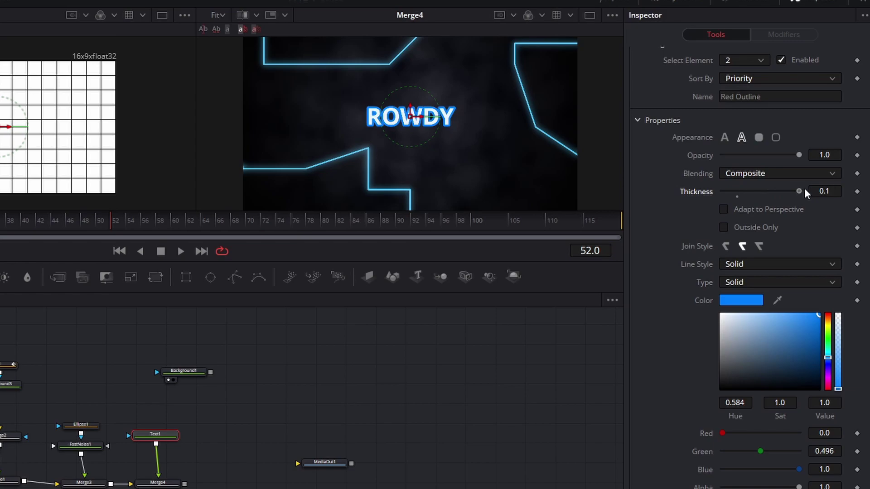
drag(777, 300, 523, 76)
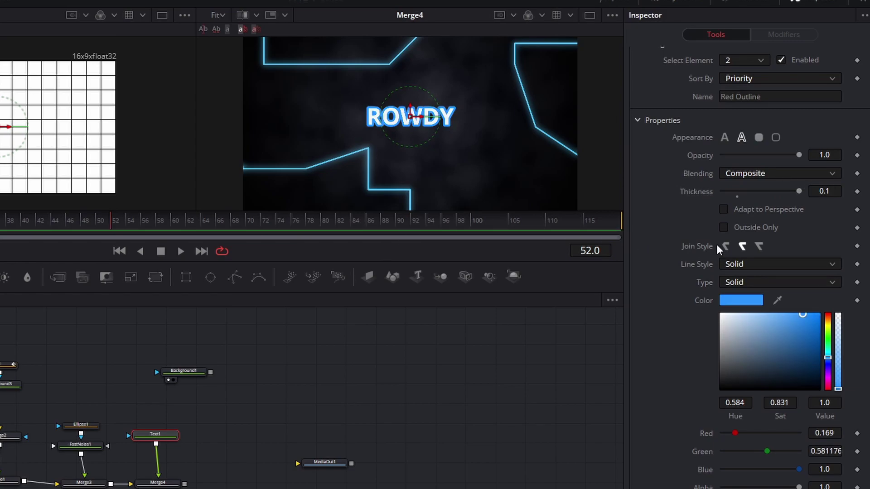
Raise the softness of shading element 2 so the title's outline blurs into a glow
scroll(659, 243, down, 3)
click(637, 439)
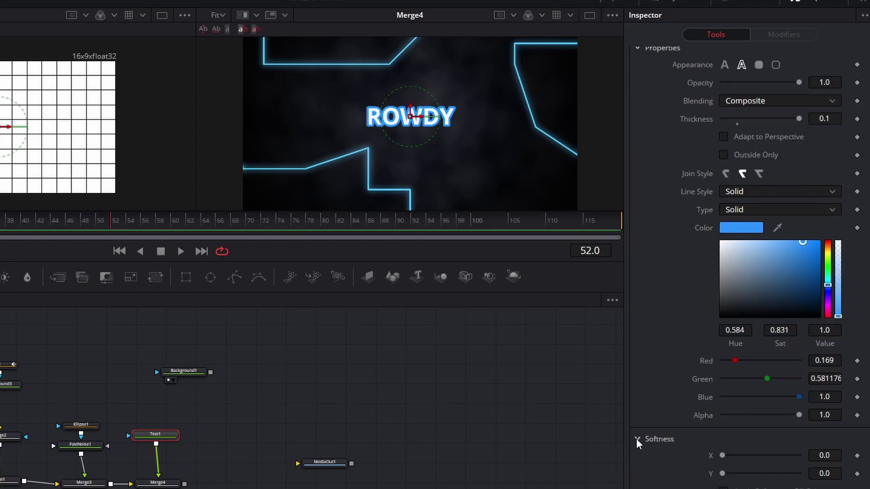
drag(722, 455, 768, 470)
Enable shading element 3 of the title and color it light blue with hue 0.552 and saturation 0.639
click(733, 159)
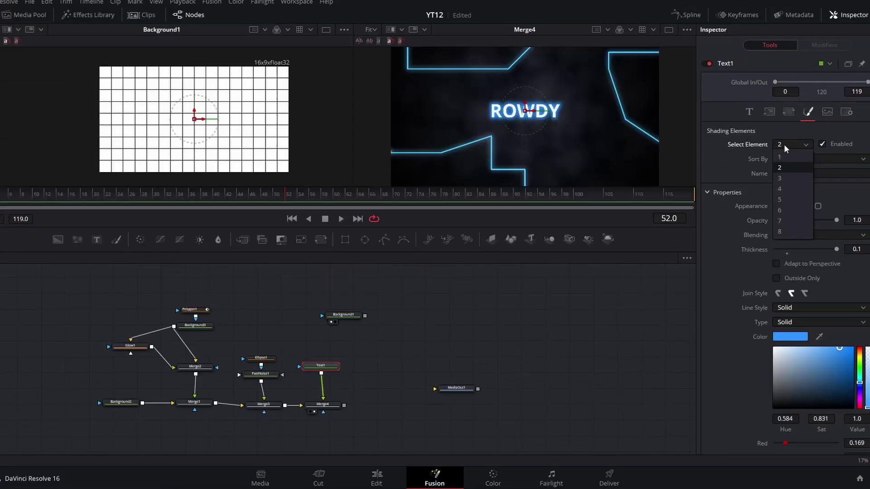
click(790, 178)
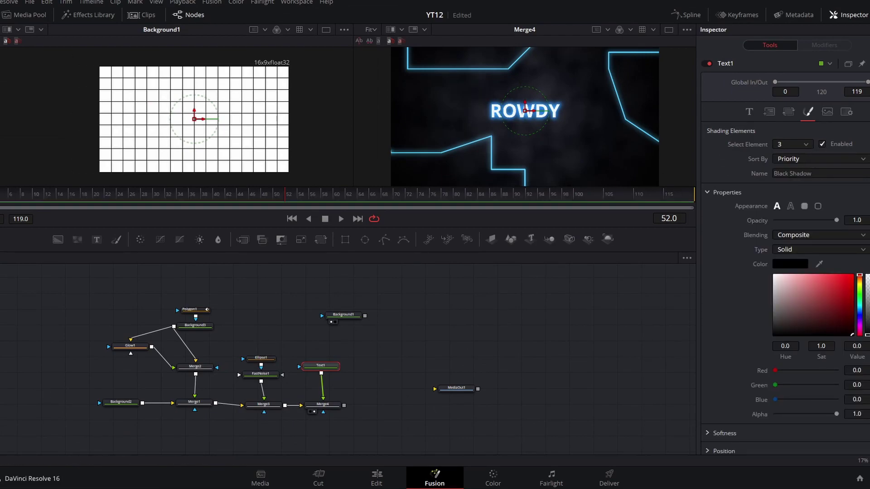
drag(859, 314, 859, 308)
click(824, 275)
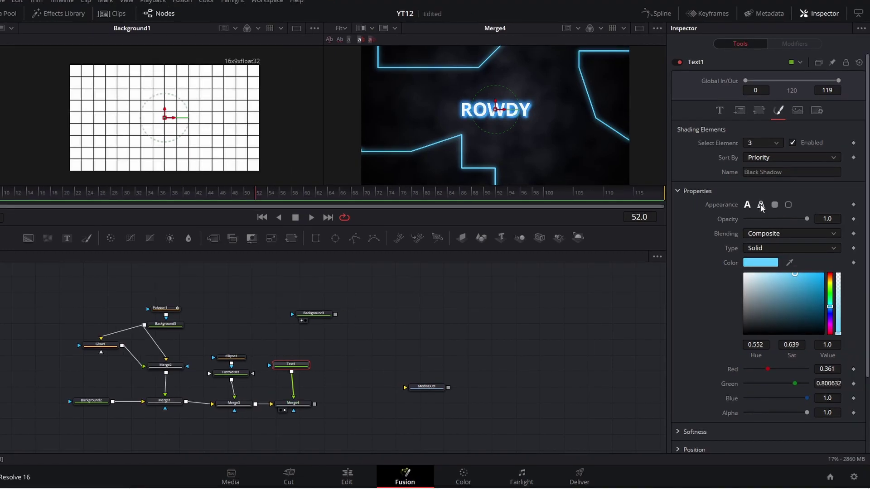
Change shading element 3 to an outline appearance and raise its thickness to 0.731
click(761, 206)
drag(760, 252, 837, 256)
click(827, 247)
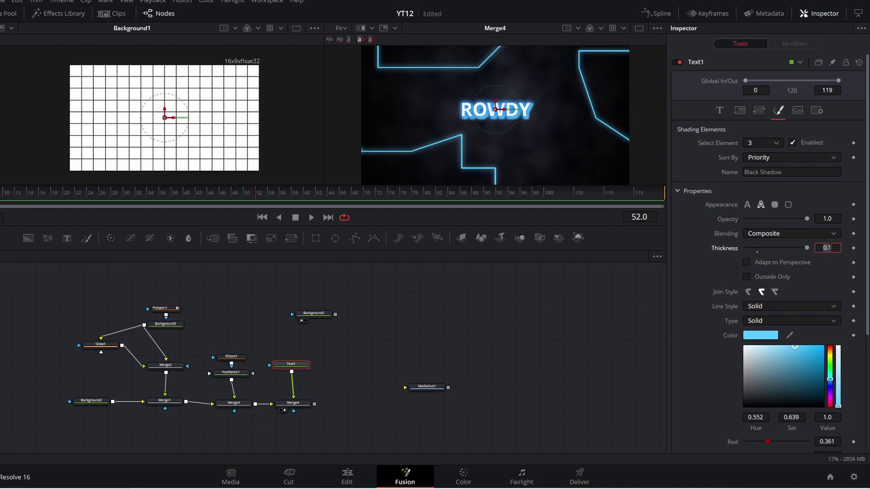
text(1)
key(Return)
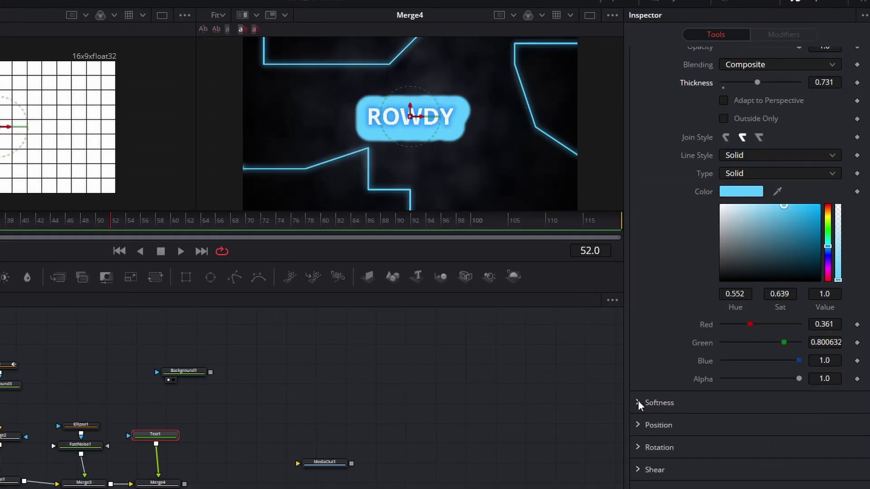
Set the X and Y softness of shading element 3 to 50
click(656, 399)
drag(741, 419, 858, 422)
drag(741, 437, 845, 411)
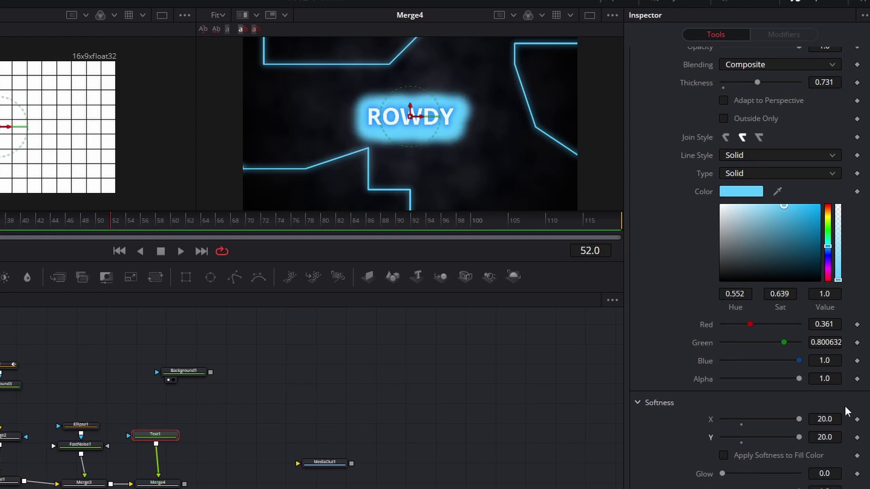
click(820, 416)
key(BackSpace)
text(5)
click(821, 437)
key(BackSpace)
text(5)
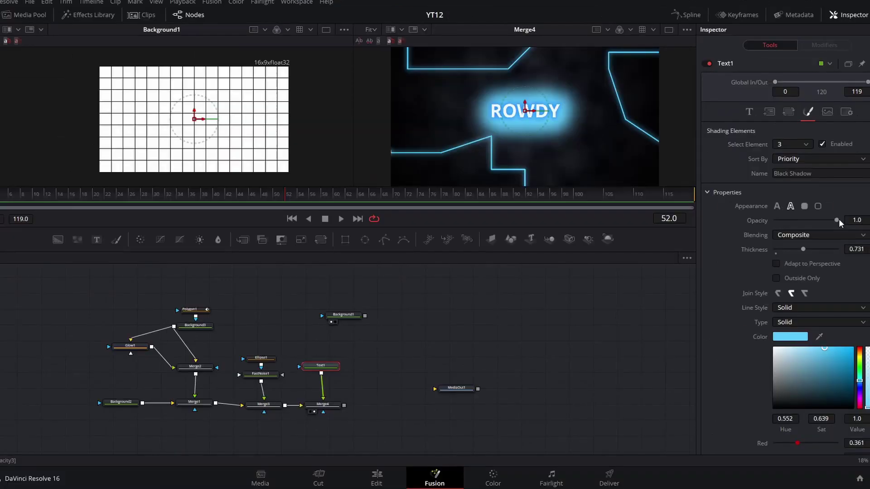
Lower the opacity of shading element 3 to soften the title's wide glow and return to that element's settings
mouse_move(836, 220)
mouse_down()
mouse_move(785, 222)
mouse_move(799, 219)
mouse_up()
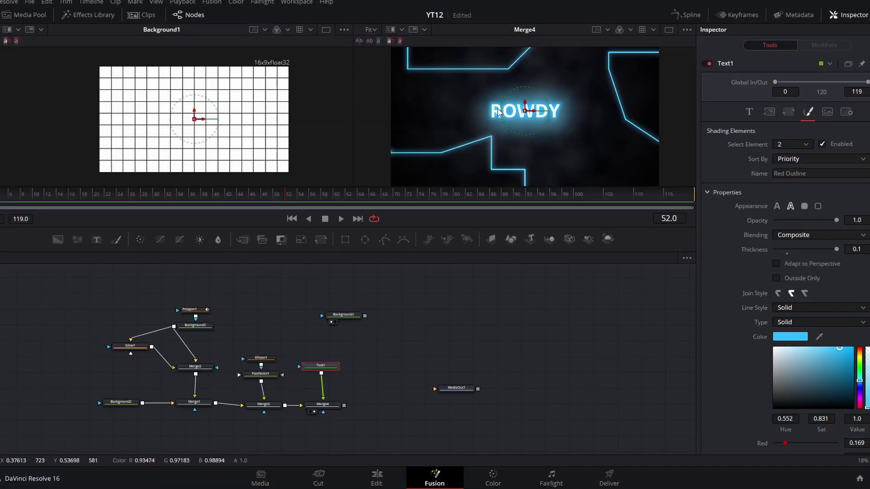
click(792, 144)
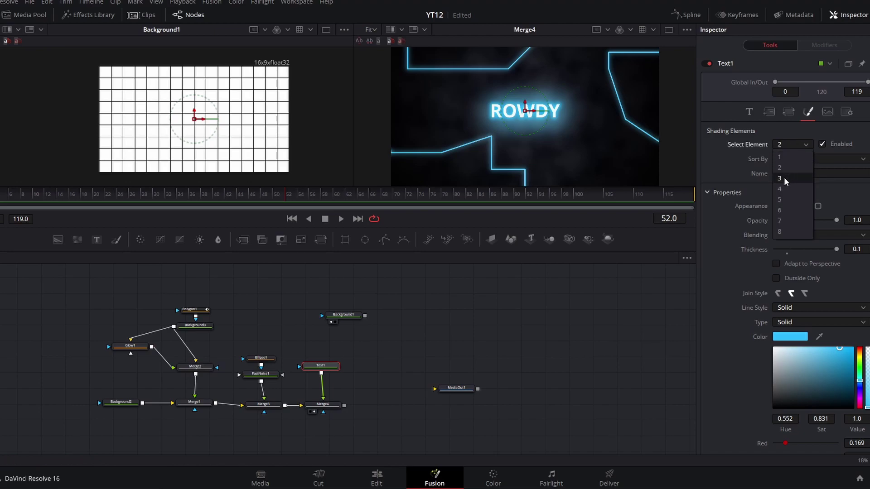
click(784, 177)
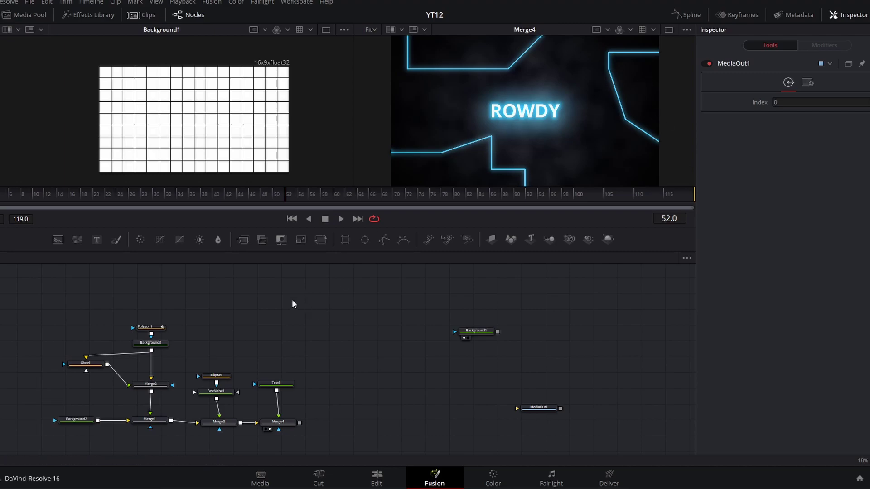
Paste a separate copy of Background3 into empty space in the node graph and show it in the second viewer
click(153, 345)
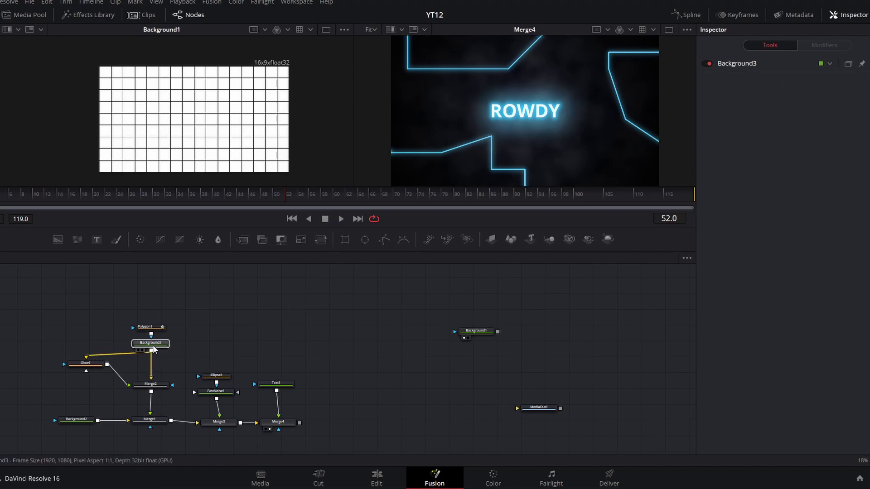
click(357, 357)
key(ctrl+v)
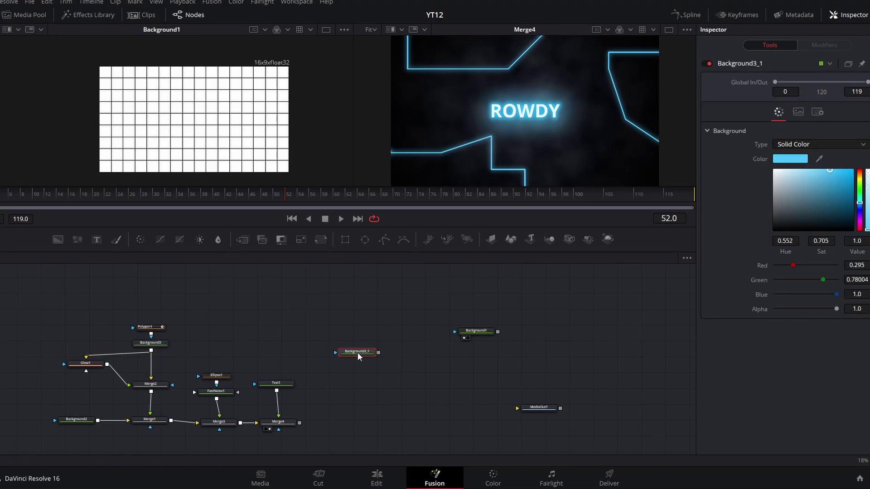
drag(359, 355, 369, 360)
key(2)
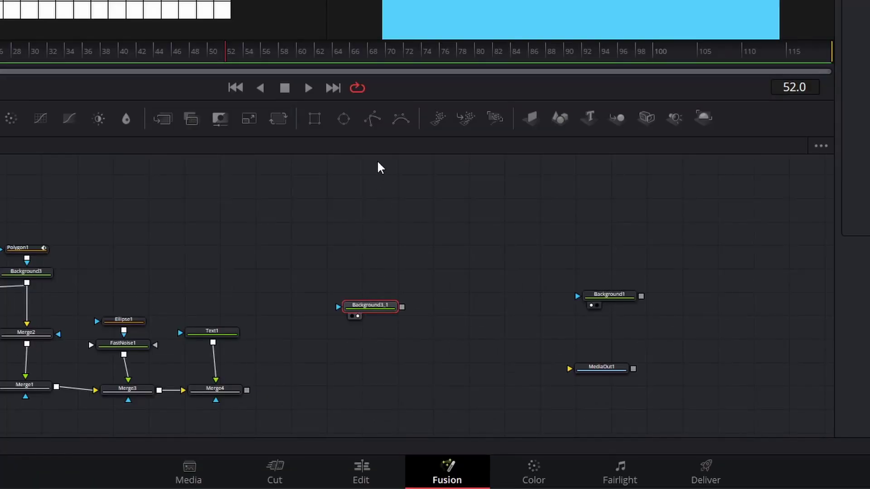
Mask Background3_1 with a Polygon drawn as a bent vertical line near the frame's left edge, with border width 0.0043
click(372, 124)
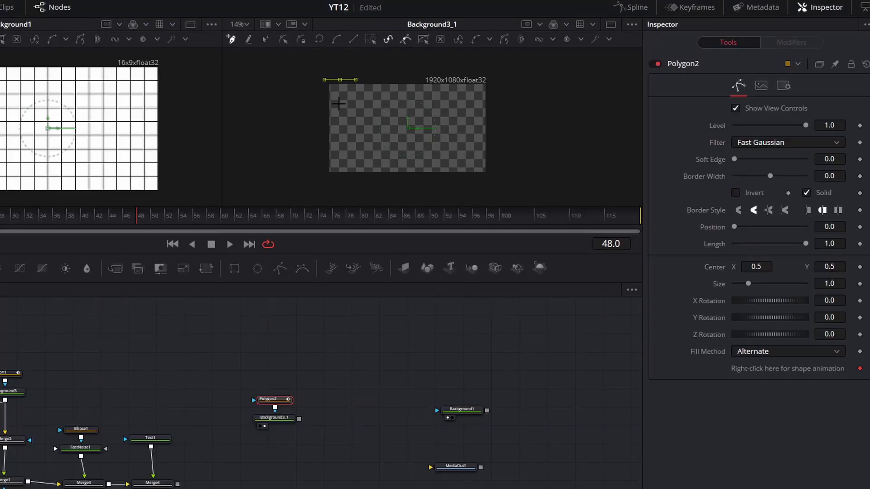
click(339, 104)
click(356, 109)
click(356, 143)
click(341, 181)
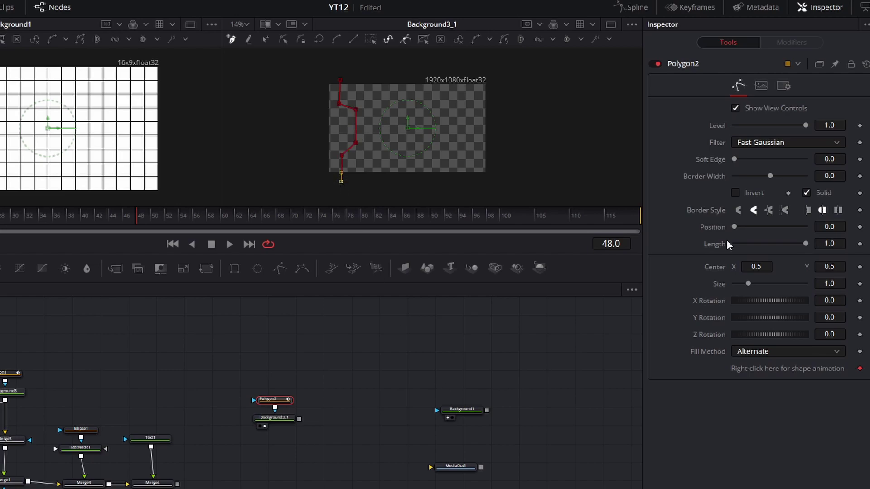
drag(770, 176, 771, 176)
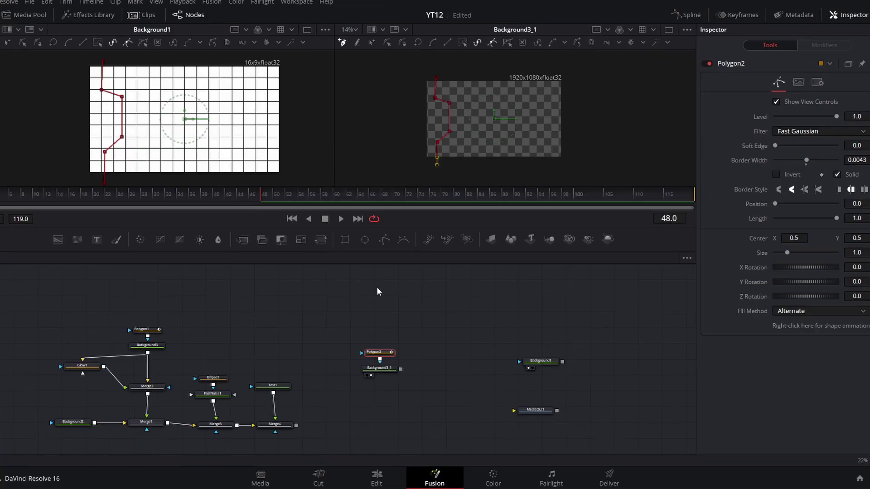
Move Polygon2's points onto the grid intersections using the grid background as a guide
drag(102, 184, 102, 184)
drag(105, 152, 113, 136)
drag(122, 96, 113, 89)
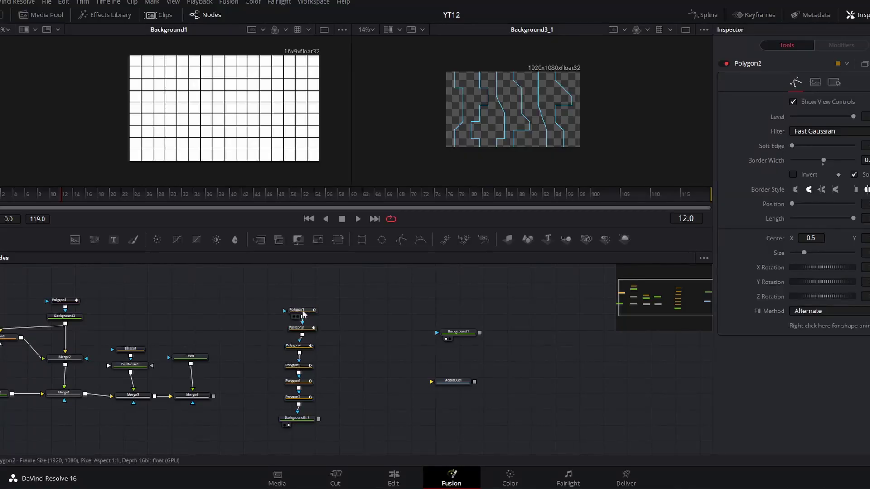
Add a keyframe for Polygon2's Position at frame 0
click(303, 313)
drag(25, 198, 2, 198)
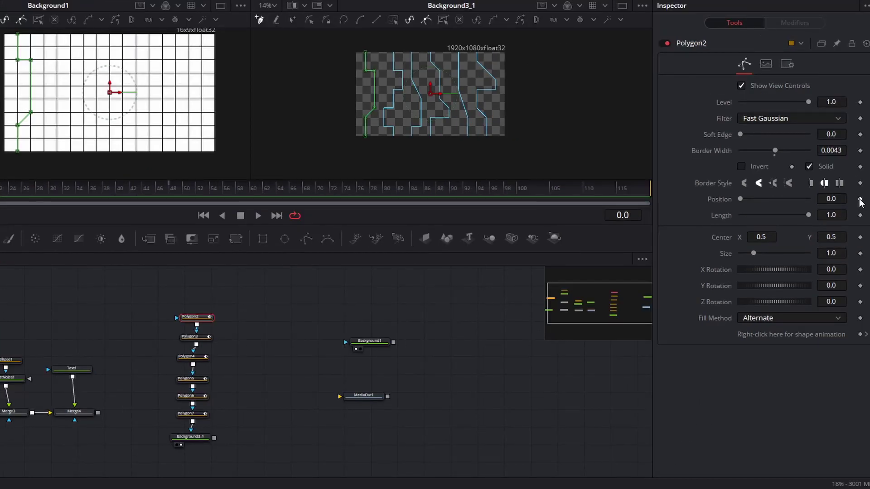
click(860, 199)
click(610, 449)
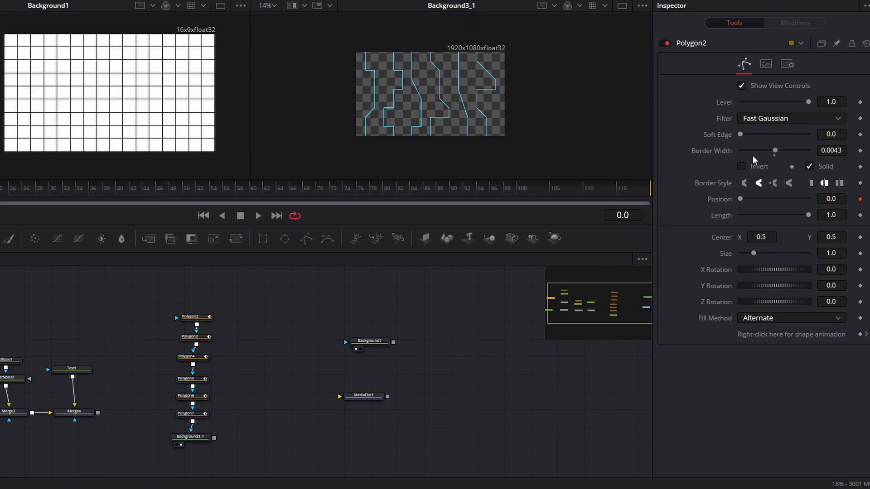
Try Position values between -1 and 1 on Polygon2 and inspect the line's end up close
drag(740, 198, 785, 198)
drag(810, 199, 739, 200)
click(831, 198)
text(-1)
key(Tab)
drag(740, 200, 773, 199)
mouse_move(808, 200)
mouse_down()
mouse_move(773, 197)
mouse_move(821, 199)
mouse_up()
scroll(358, 144, up, 5)
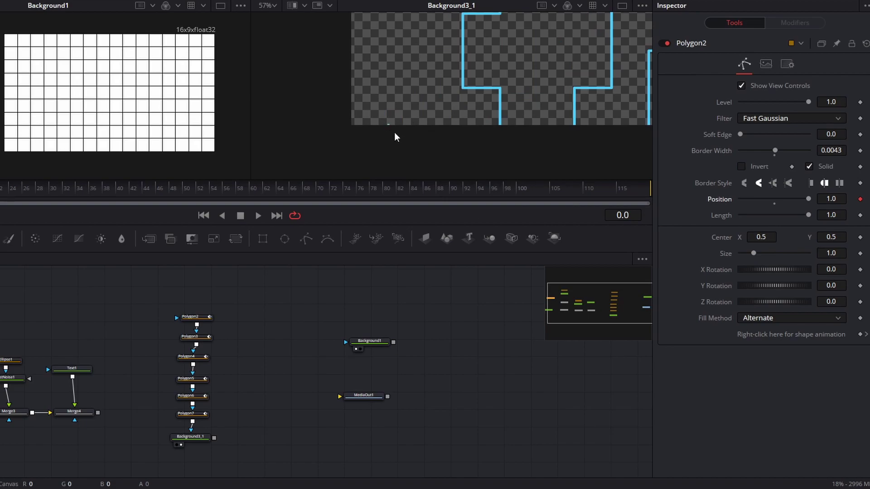
scroll(394, 127, down, 5)
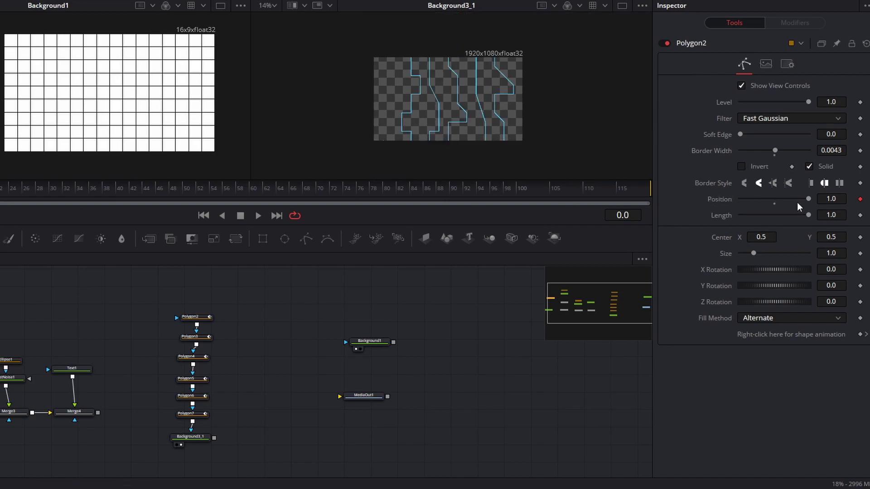
Set Polygon2's Position keyframe at frame 0 to -1.1
drag(809, 199, 651, 215)
click(844, 200)
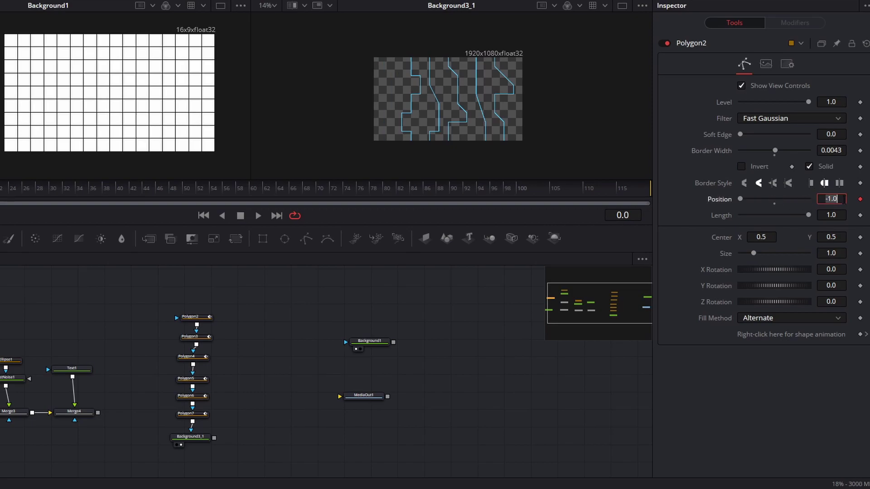
text(-1.1)
key(Tab)
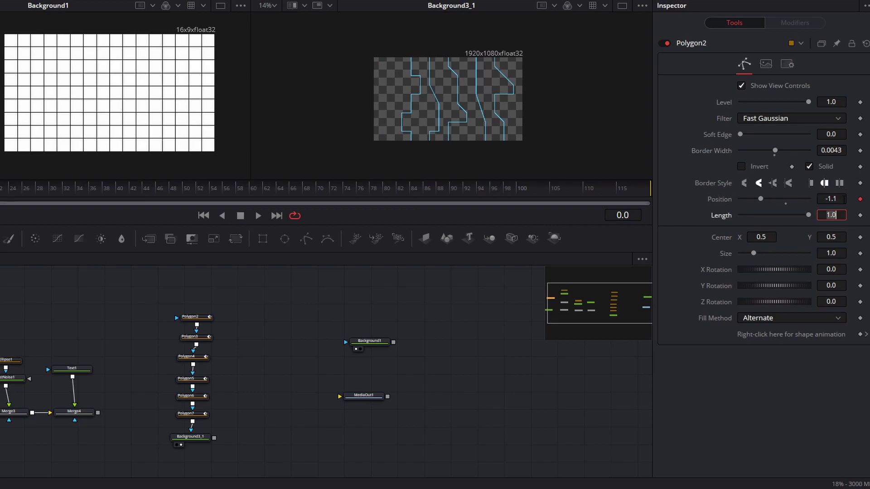
Keyframe Polygon2's Position at 1.1 on frame 25, play back the line's travel and reselect Polygon2
click(834, 199)
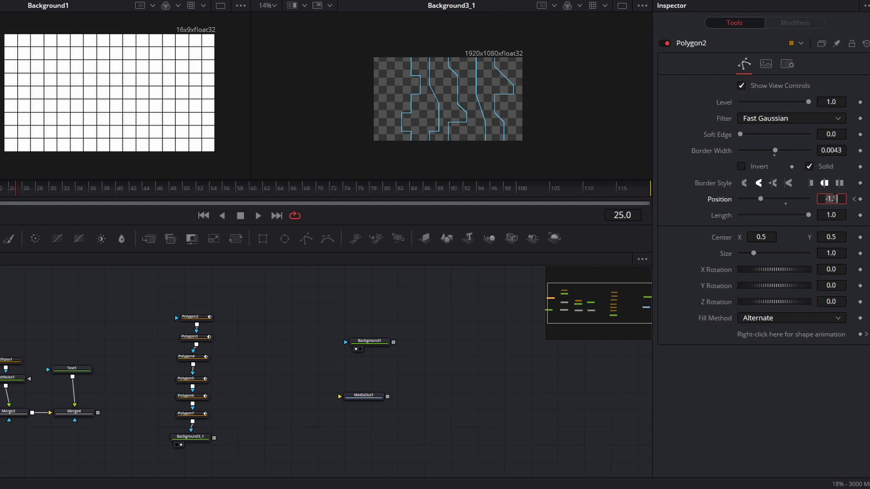
text(1.1)
key(Tab)
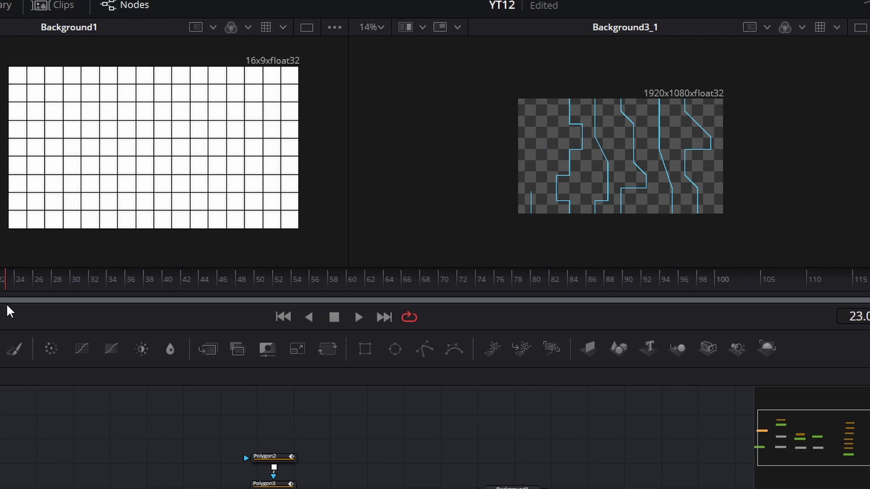
key(space)
click(270, 459)
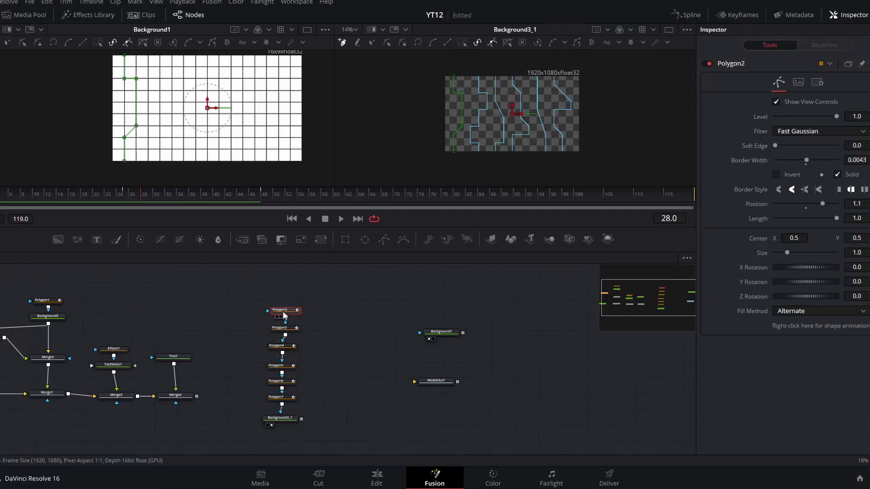
Smooth Polygon2's Position curve in the Spline editor and set its Ease In and Ease Out to 53
click(686, 15)
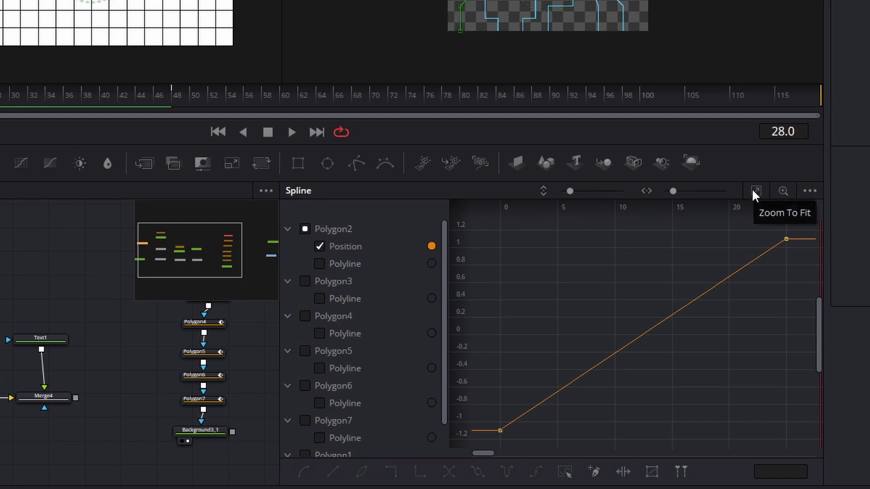
drag(803, 229, 473, 451)
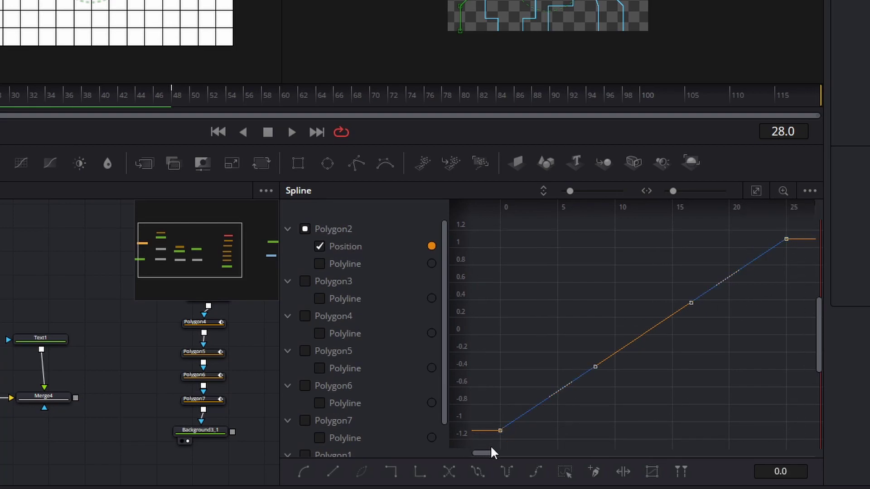
key(s)
key(t)
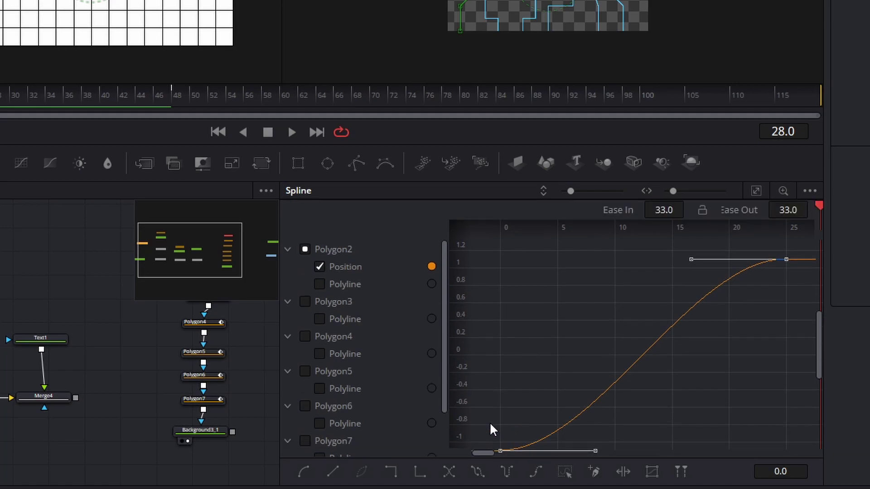
drag(659, 210, 686, 210)
drag(788, 210, 807, 208)
drag(83, 93, 0, 93)
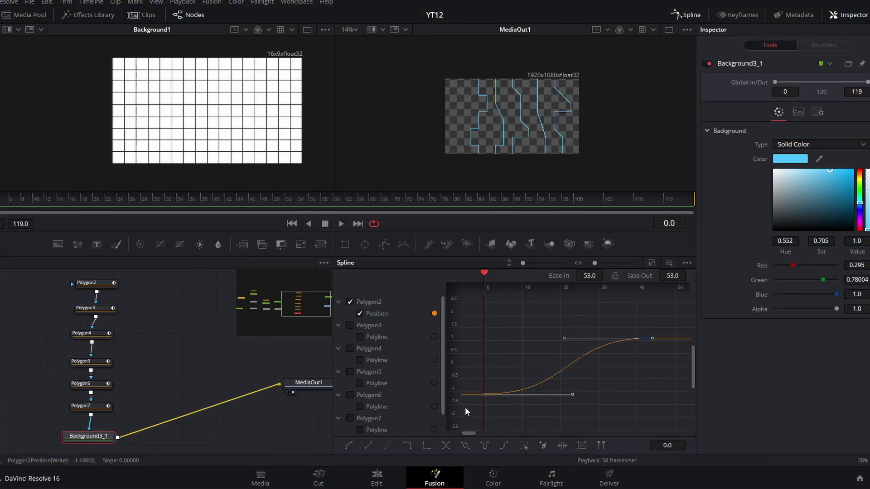
Limit the Spline editor to only the selected tool and show the curve of Polygon3
click(686, 263)
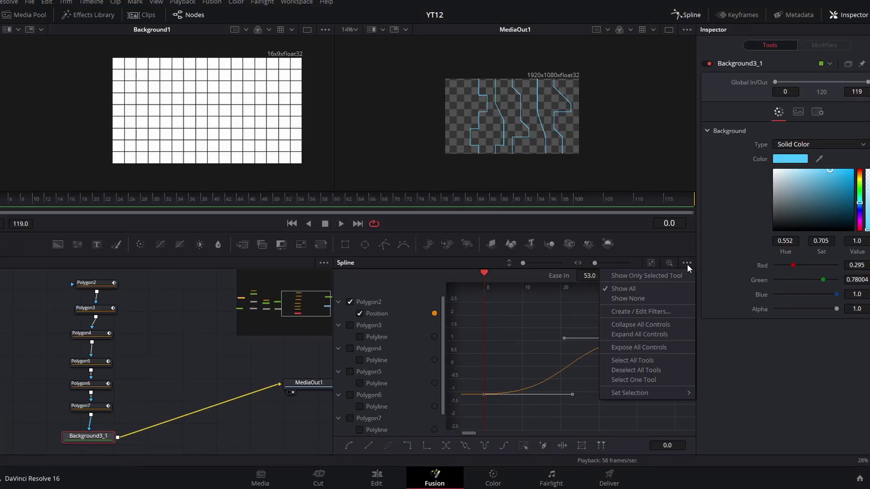
click(635, 276)
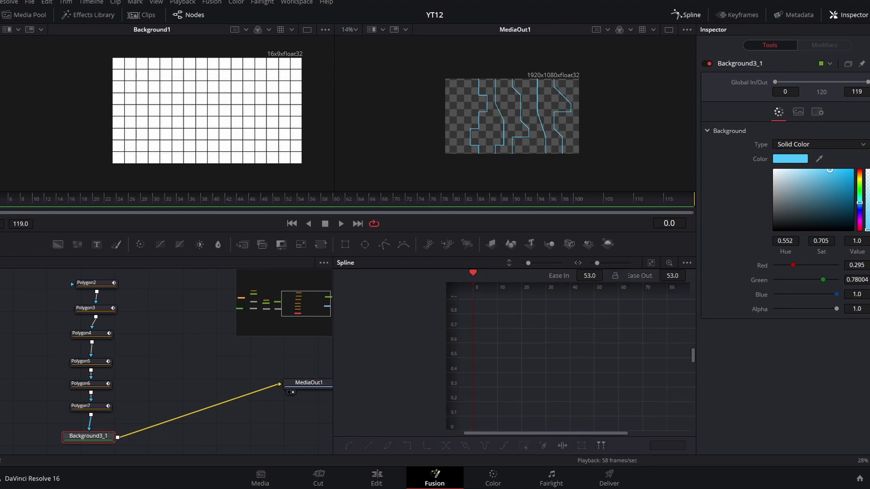
click(96, 308)
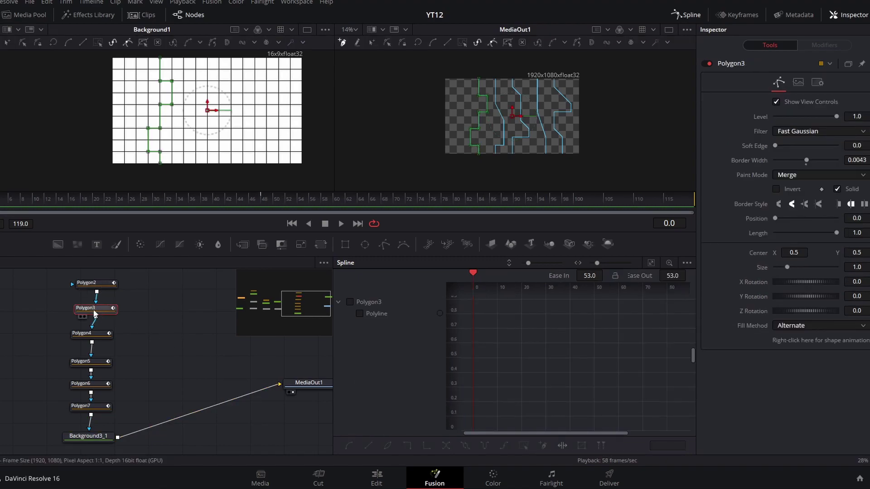
click(359, 314)
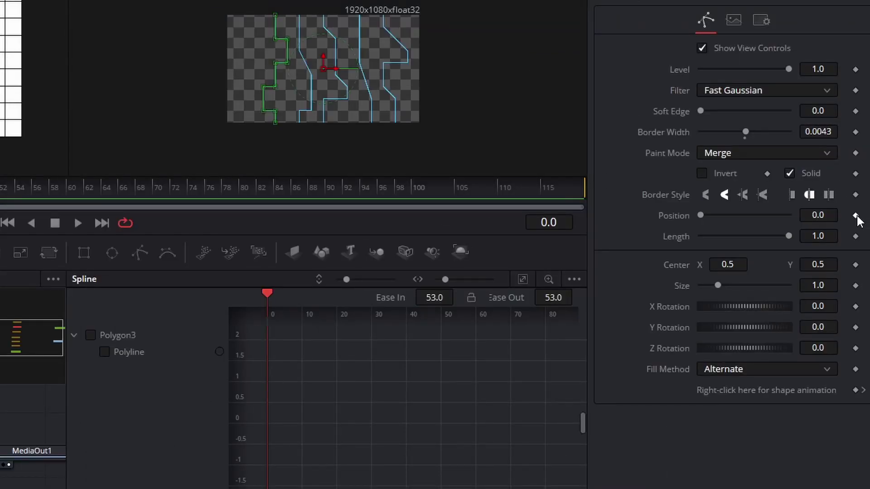
Animate Polygon3's Position upward from -1.1, smooth the curve and shift its keyframes about 4 frames later
click(855, 215)
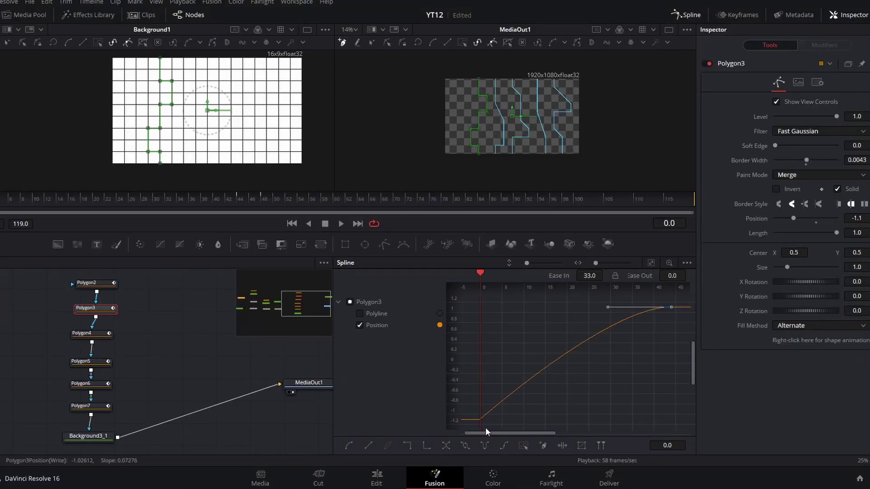
key(shift+s)
drag(480, 420, 497, 421)
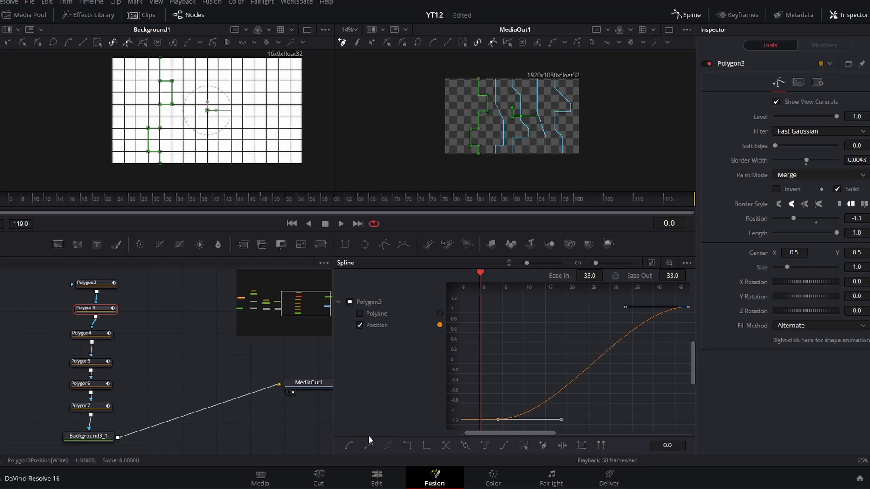
Animate the Position of Polygon4 and the remaining line polygons, and play back the lines' travel
click(91, 335)
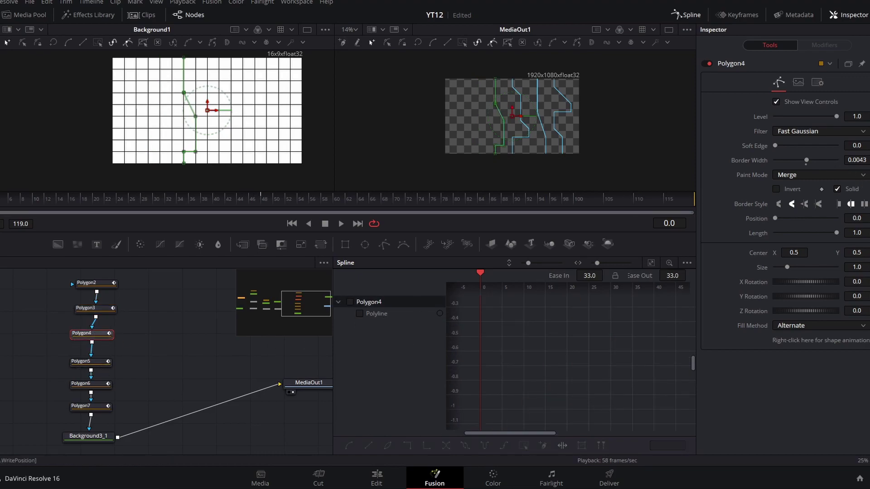
right_click(756, 218)
click(816, 246)
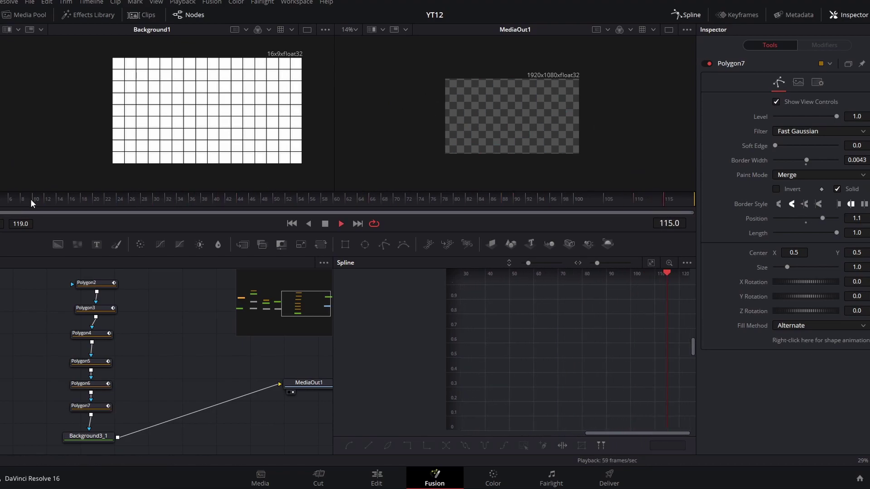
click(1, 200)
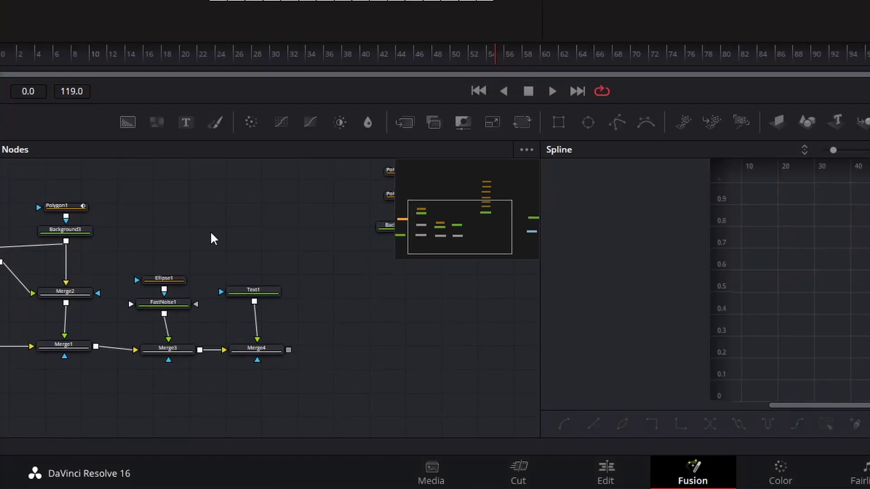
Paste a copy of the Glow node beside Background3_1 and feed Background3_1's output into it
drag(177, 234, 285, 236)
click(68, 265)
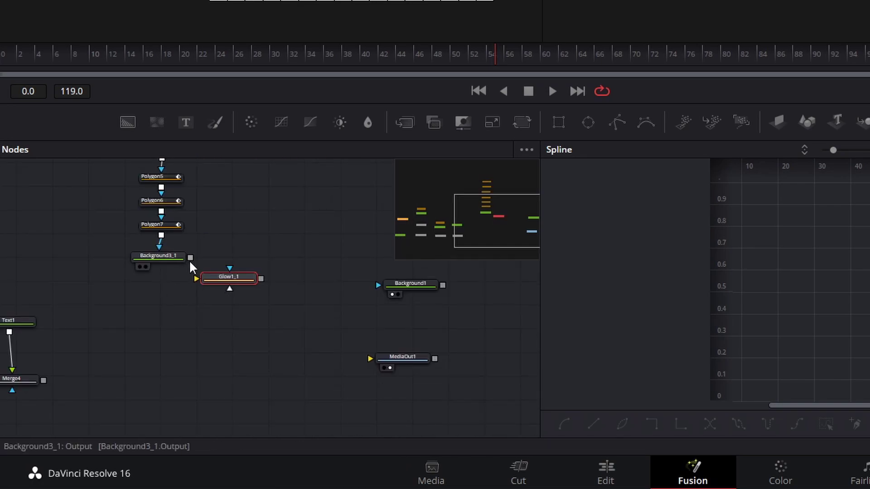
drag(190, 257, 224, 272)
Add a Merge with Background3_1 as background and its glow copy as foreground, and scrub through the combined result
click(182, 329)
key(shift+space)
text(merg)
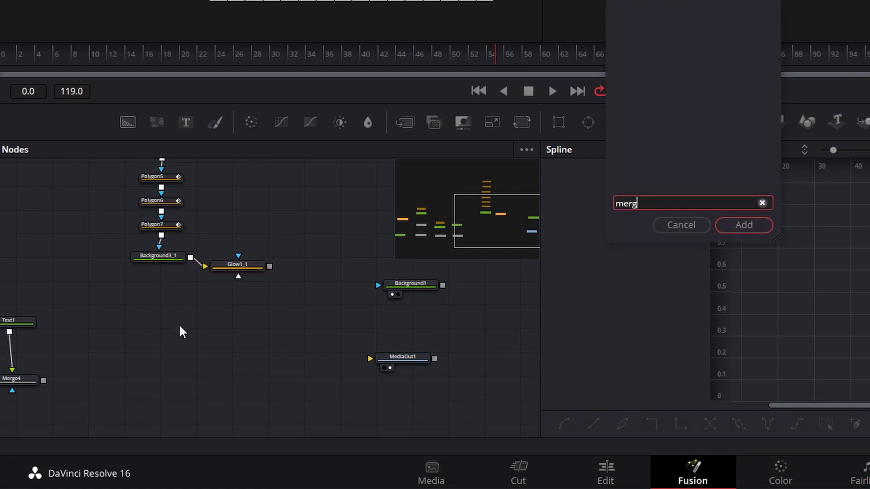
key(Return)
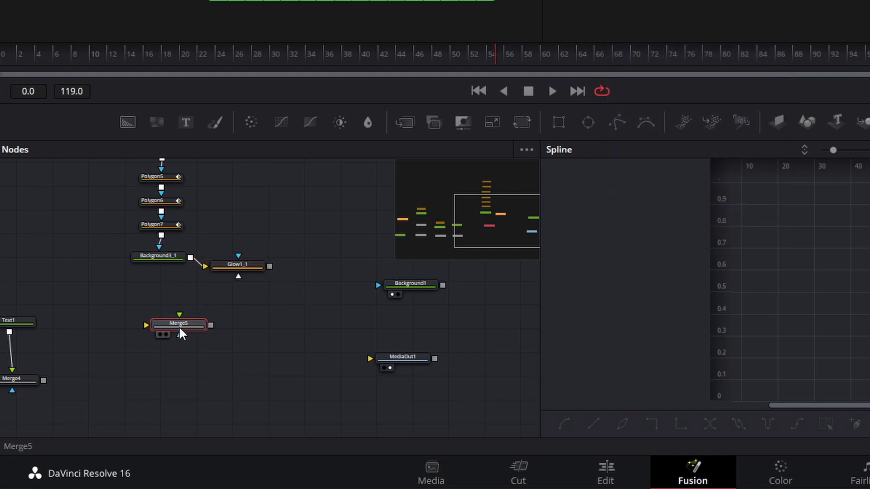
drag(181, 334, 181, 325)
drag(191, 257, 158, 322)
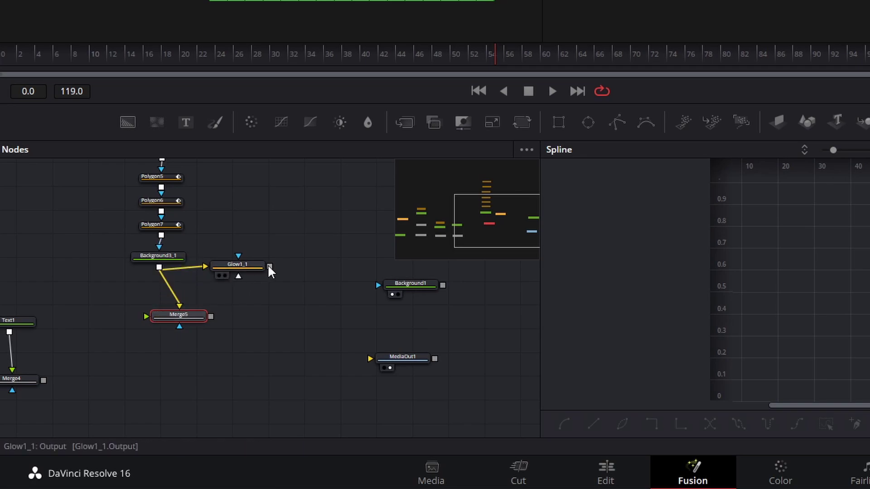
drag(270, 266, 159, 317)
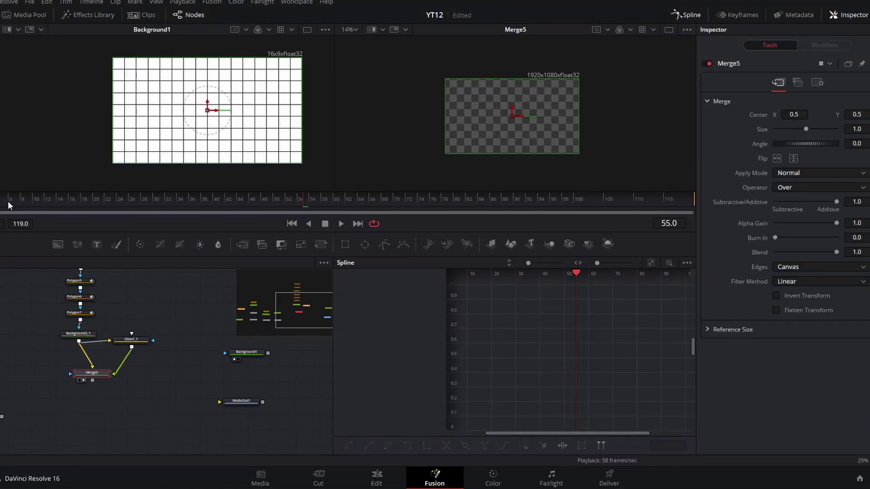
mouse_move(51, 53)
mouse_down()
mouse_move(17, 56)
mouse_move(43, 63)
mouse_up()
drag(2, 210, 83, 209)
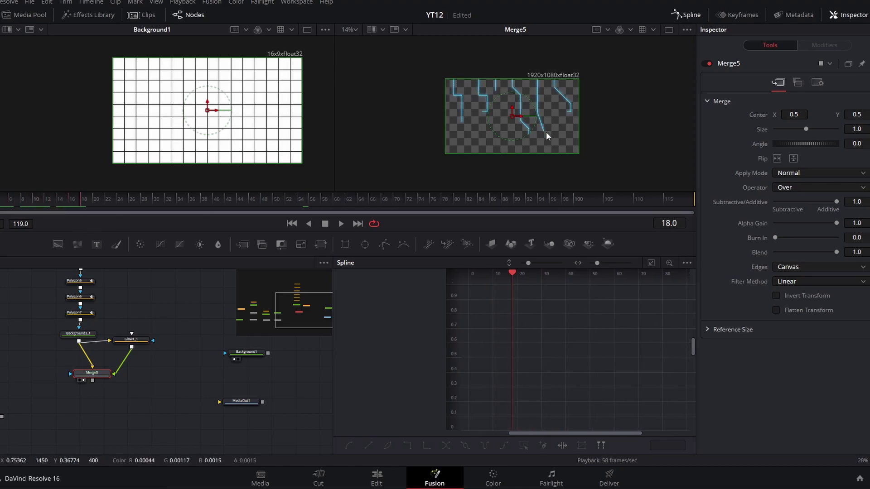
Add another Merge node in the empty space beside Merge4
click(162, 393)
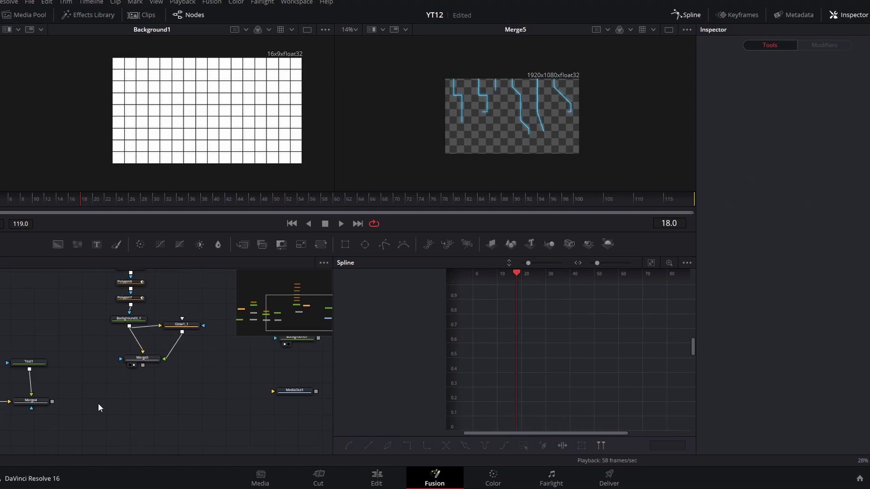
key(shift+space)
text(merge)
key(Return)
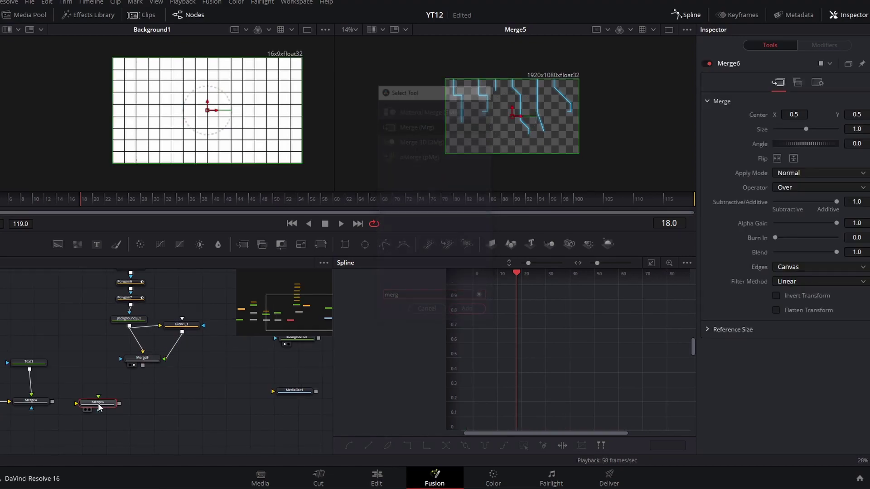
Connect Merge4 as background and Merge5 as foreground of the new Merge, route it to MediaOut1 and play the composition
drag(104, 407, 111, 405)
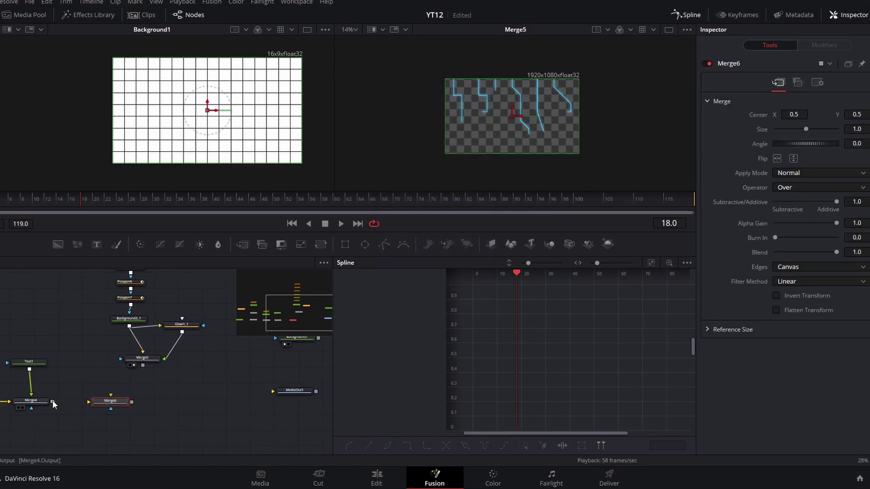
drag(53, 401, 124, 401)
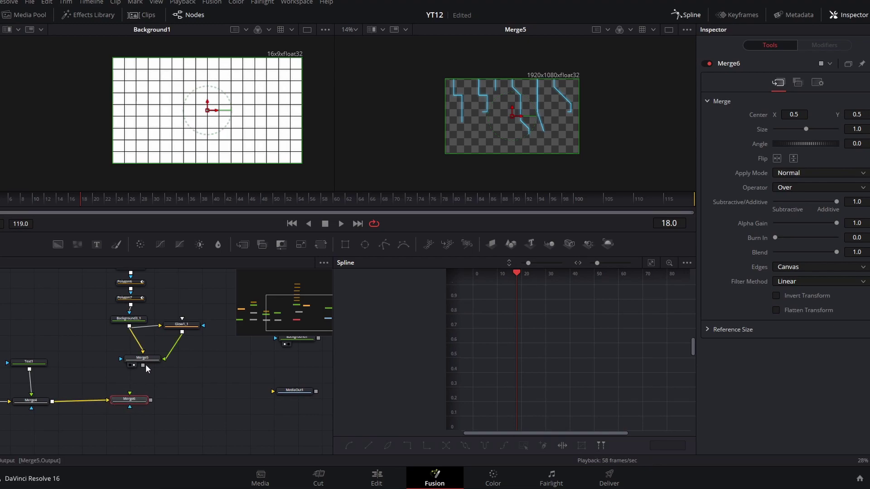
drag(143, 365, 292, 390)
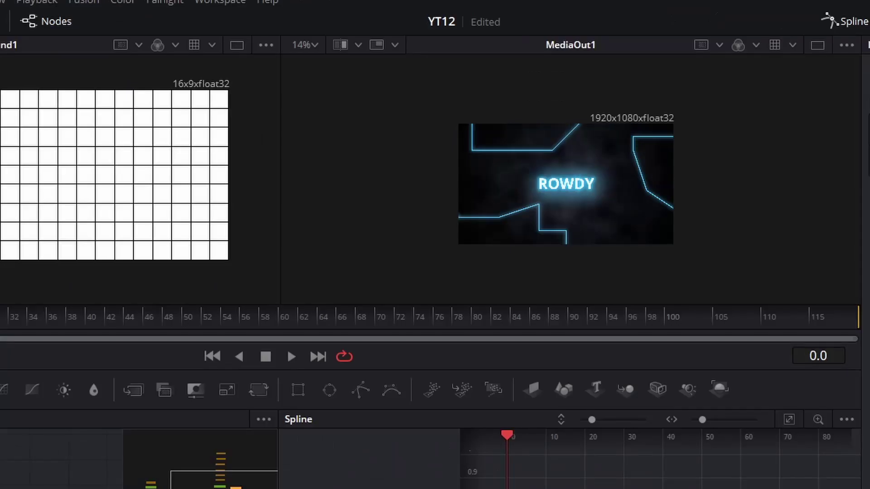
key(space)
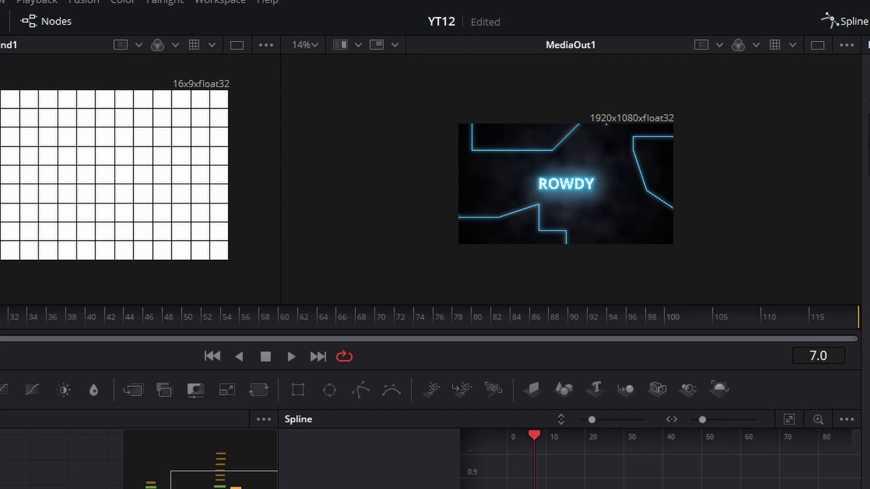
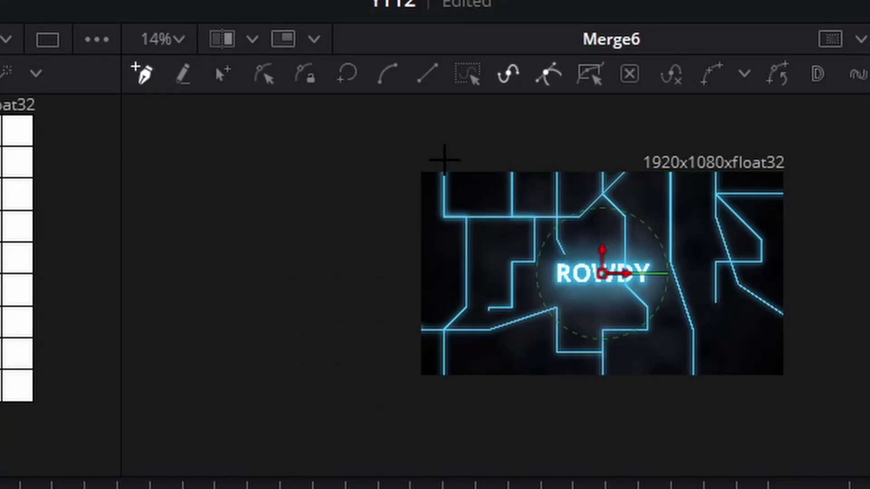
Trace a new mask polygon along the leftmost glowing line, from above the frame down past its lower edge
click(442, 159)
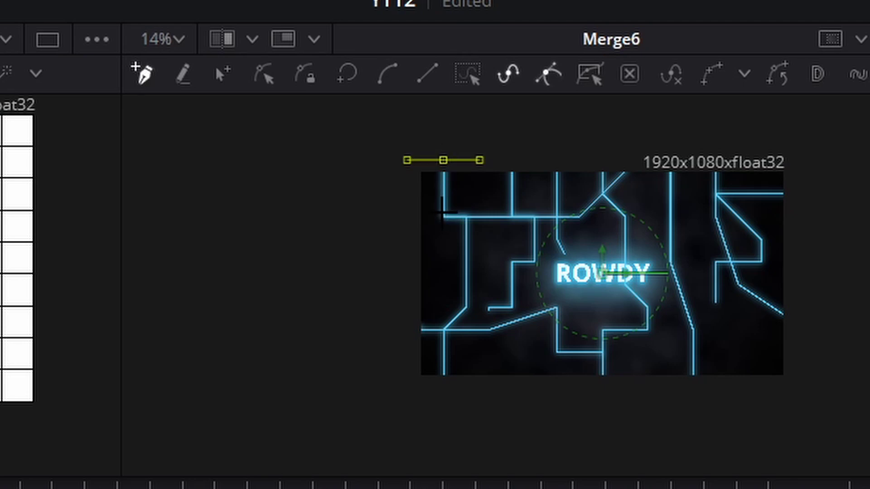
click(444, 217)
click(466, 217)
click(466, 307)
click(447, 328)
click(447, 384)
Close the mask polygon around the empty area left of the frame and align its line vertices with the background grid
click(354, 437)
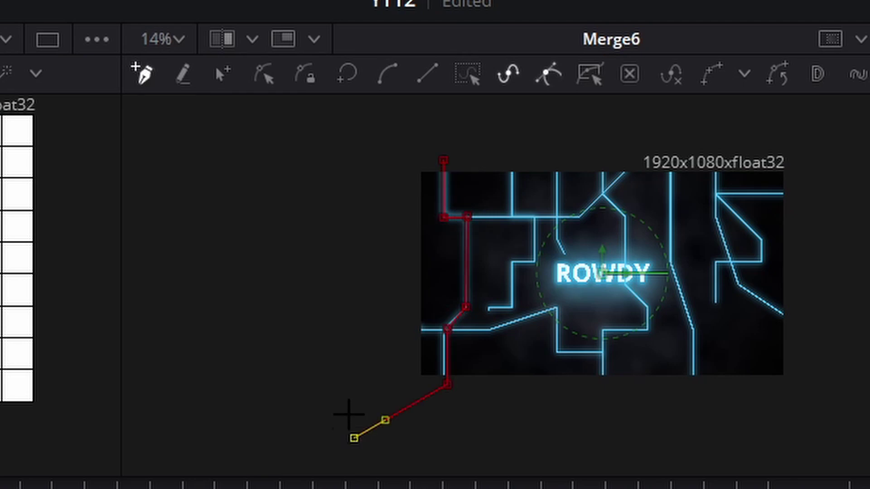
click(334, 317)
click(326, 256)
drag(352, 173, 334, 259)
click(310, 236)
click(352, 198)
click(372, 178)
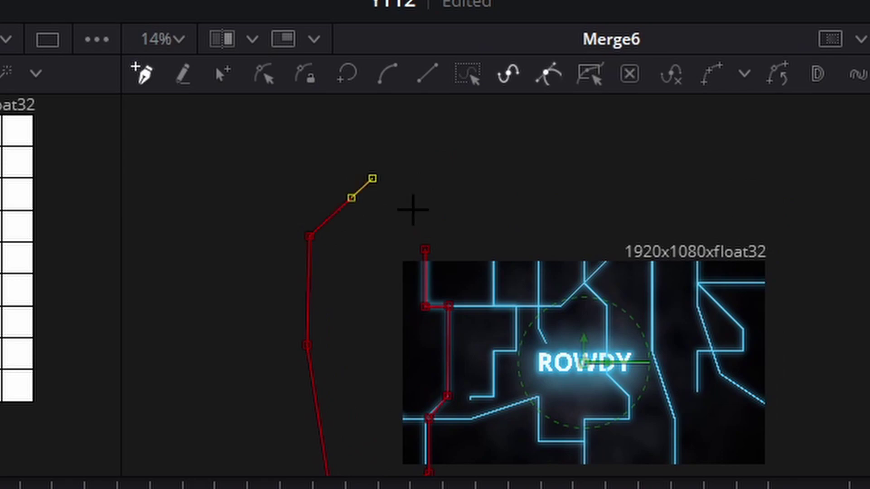
click(424, 250)
scroll(388, 270, down, 3)
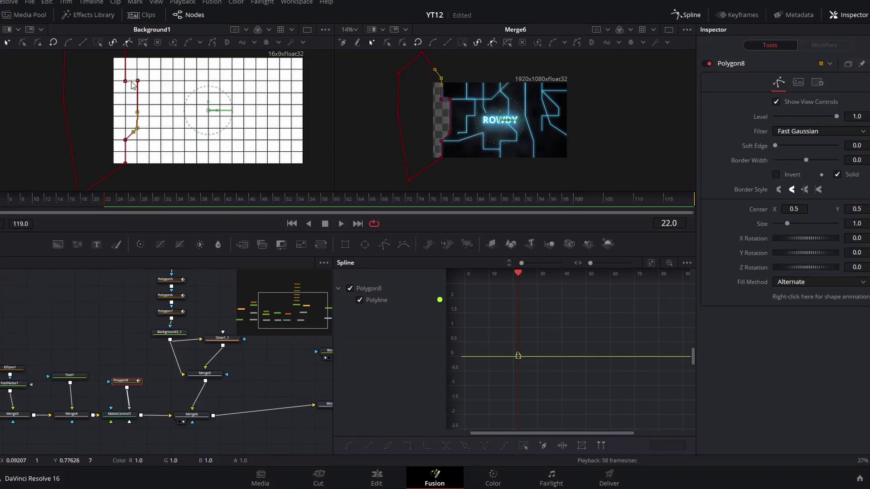
click(126, 82)
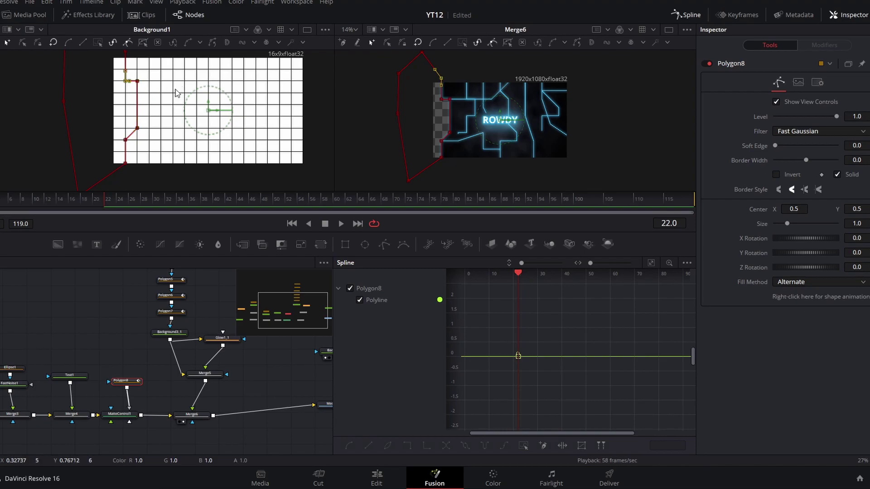
Add another polygon mask at frame 23 and trace it down the leftmost line, below the frame and back up the next line
key(Right)
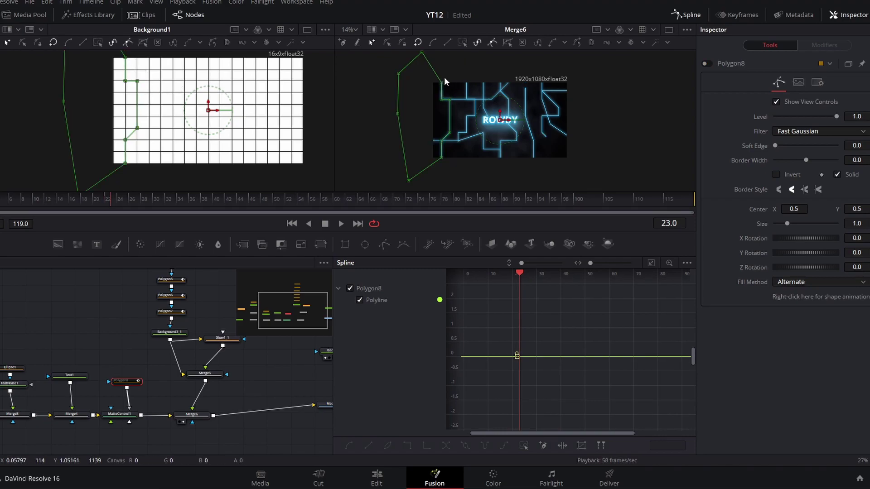
click(383, 245)
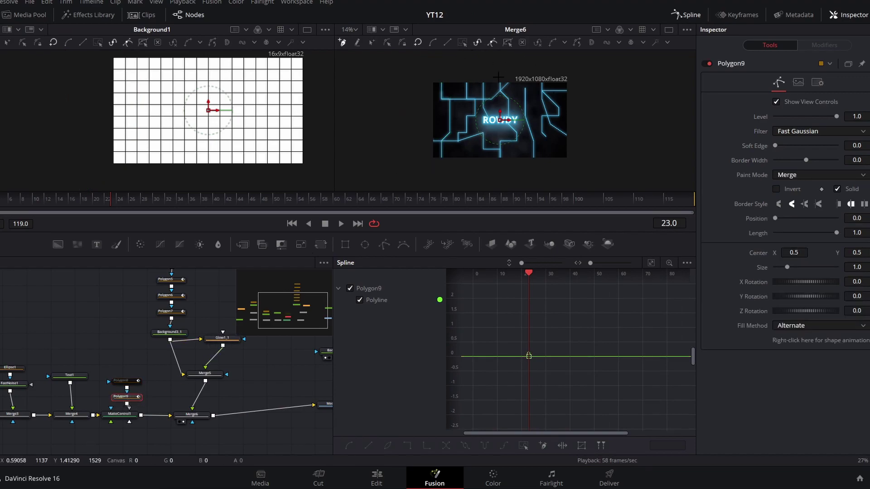
click(441, 83)
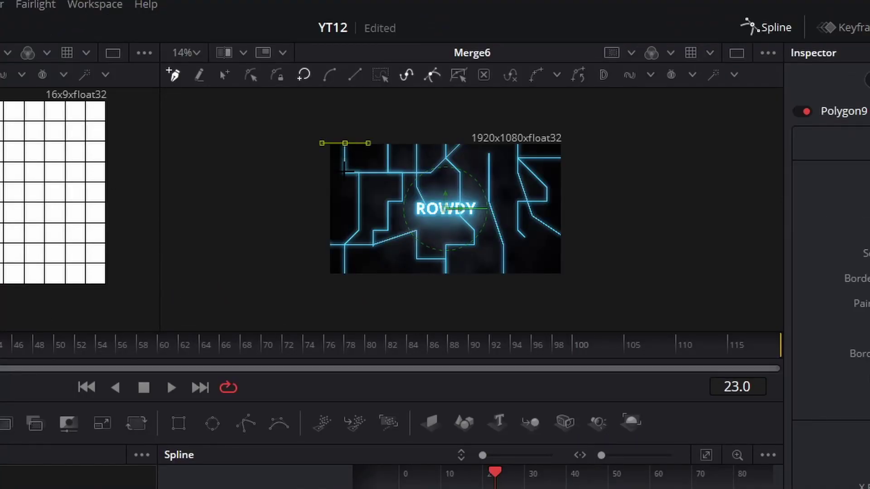
click(344, 173)
click(358, 173)
click(359, 231)
click(346, 246)
click(346, 277)
click(345, 321)
click(375, 324)
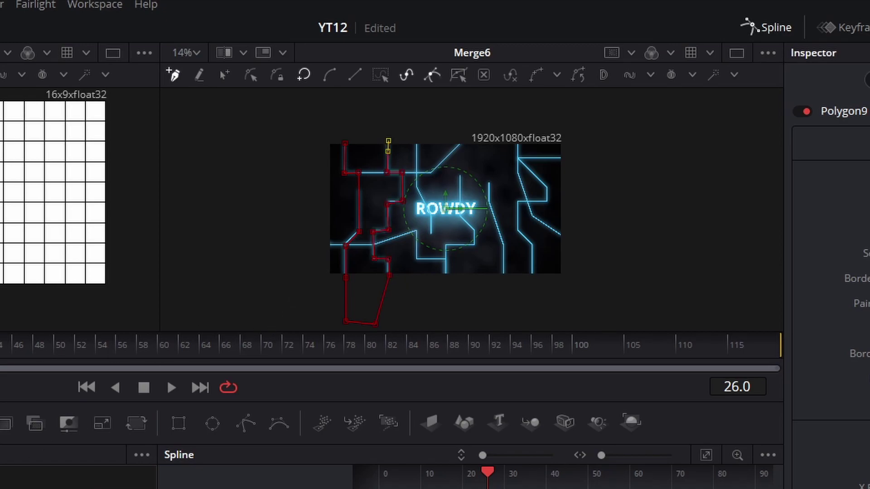
At frame 23, extend the mask polygon over the frame and down the line crossing the ROWDY title to the lower edge
key(Left)
key(Left)
key(Left)
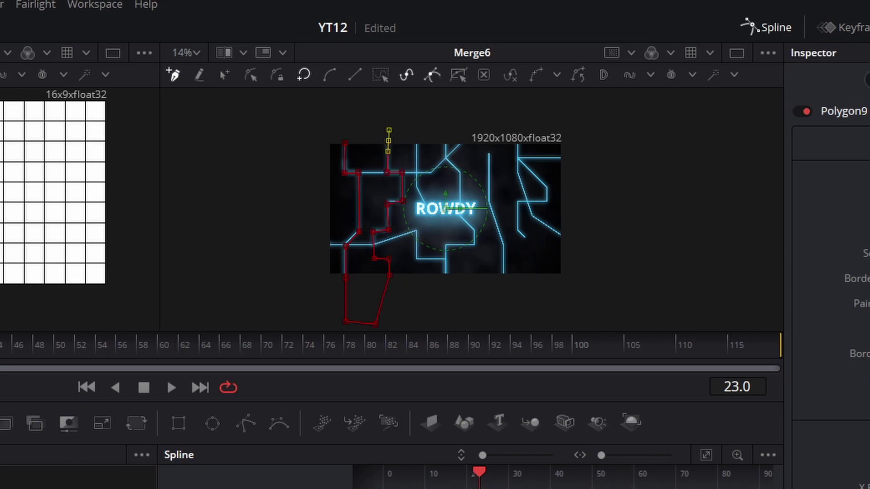
click(445, 137)
click(446, 157)
click(457, 172)
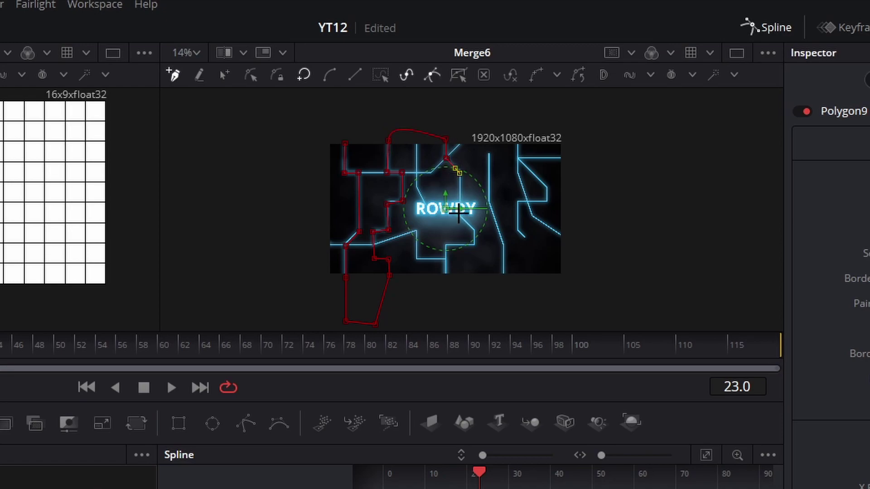
click(459, 213)
click(475, 230)
click(473, 241)
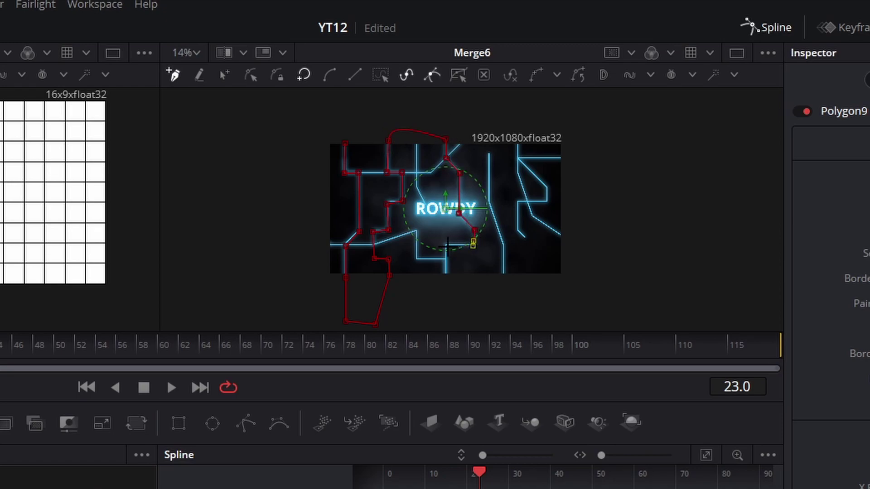
click(447, 247)
click(446, 264)
Run the mask polygon up the line right of the title and close it above the frame at its first point
click(504, 283)
click(502, 246)
click(490, 199)
click(489, 140)
click(460, 111)
click(402, 114)
click(374, 114)
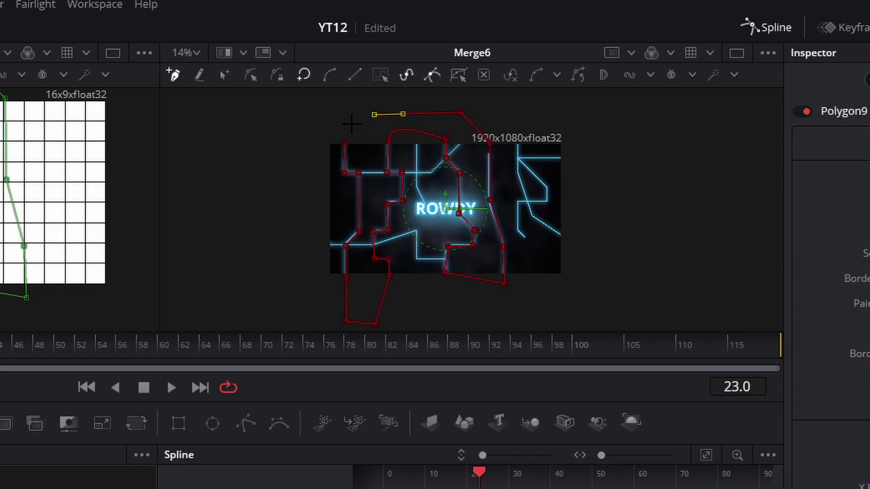
click(344, 144)
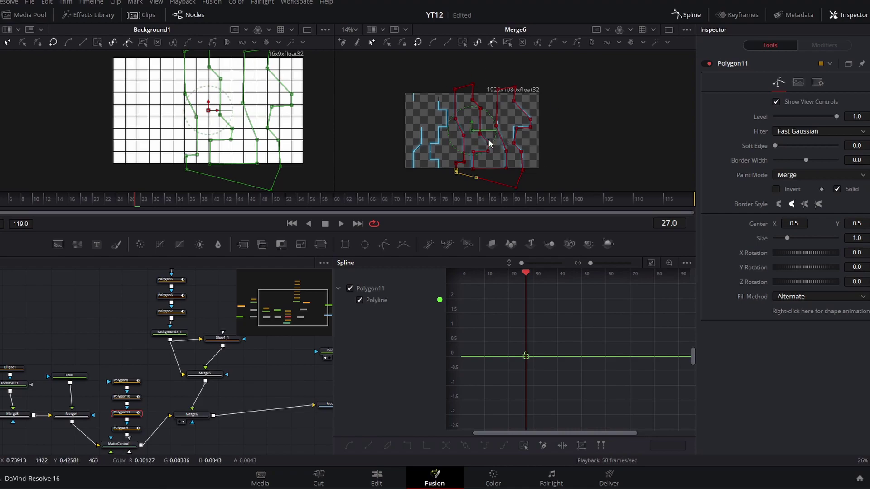
Align Polygon10's vertices with the background grid intersections
scroll(181, 376, down, 1)
click(128, 372)
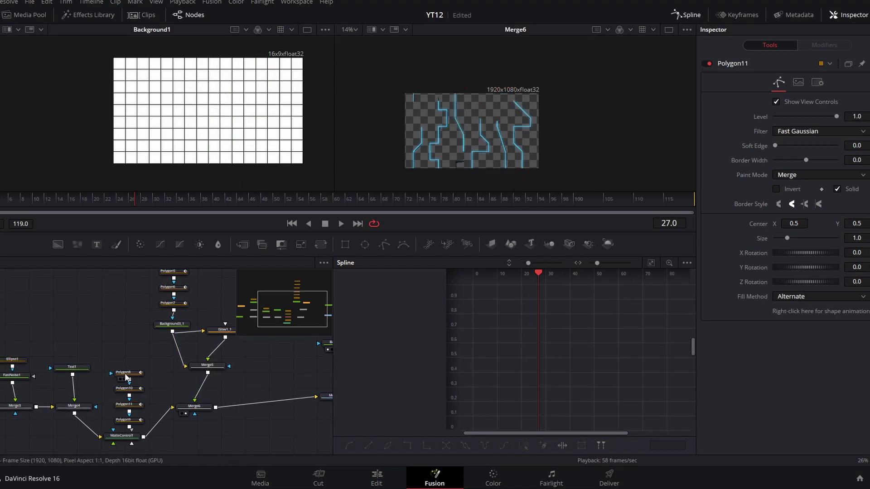
click(127, 391)
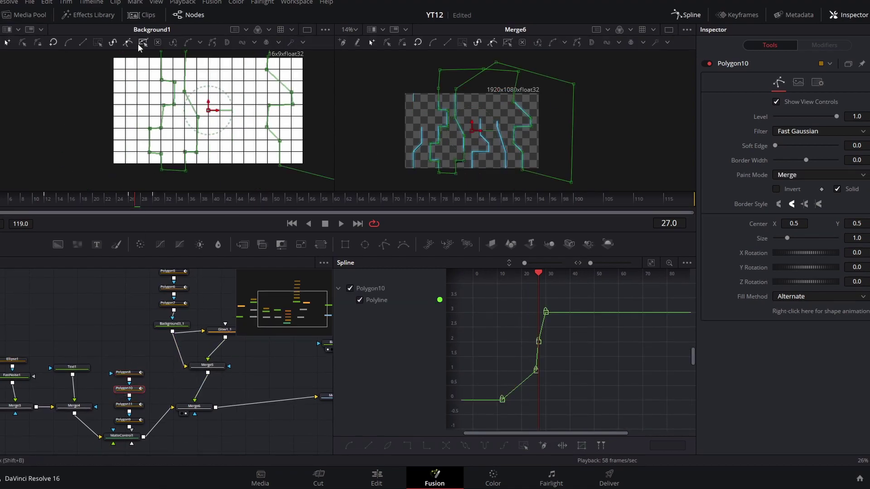
click(160, 153)
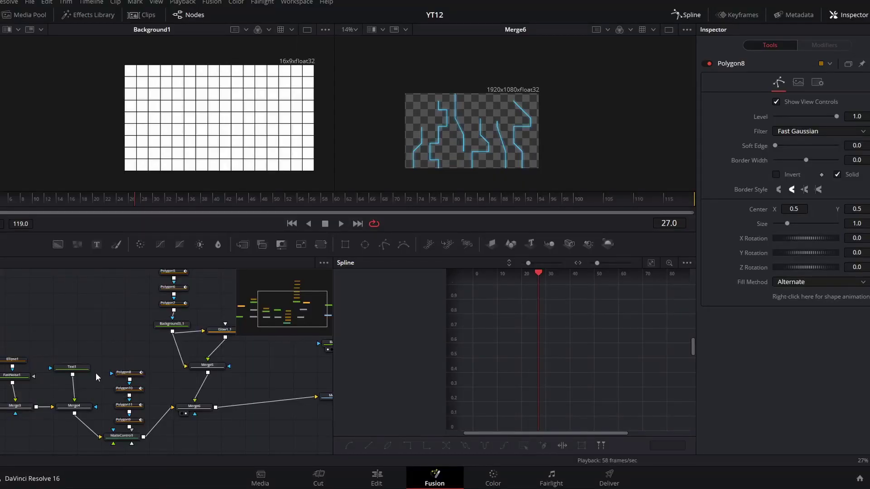
Place a Rectangle mask ahead of Polygon8 in the mask chain and enlarge it past the frame, about 1.22 wide and 1.18 high
click(127, 388)
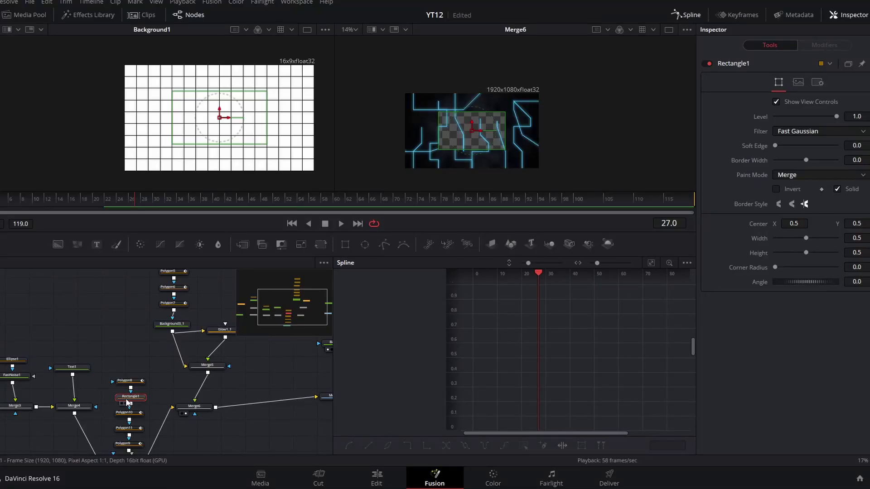
drag(130, 396, 138, 361)
click(132, 380)
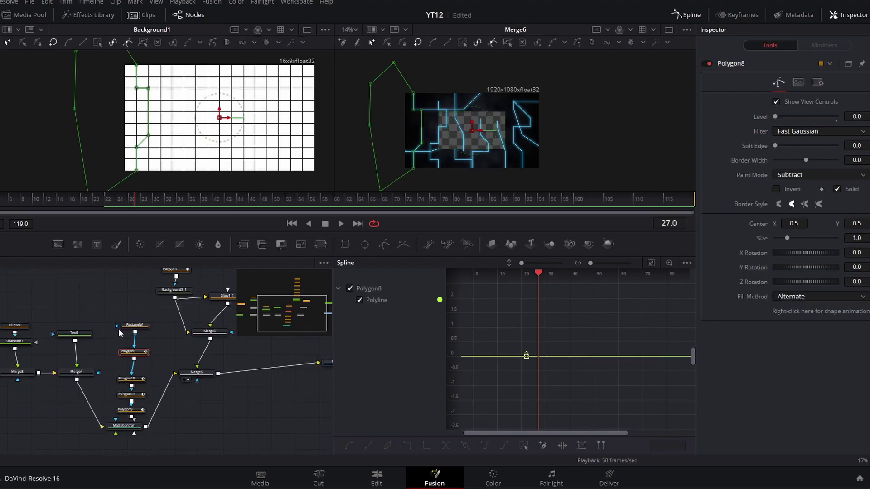
click(145, 327)
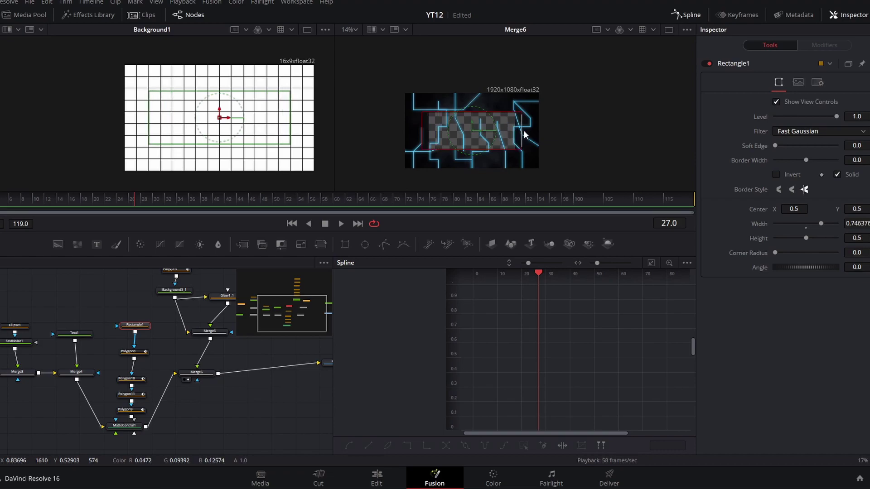
drag(524, 135, 529, 89)
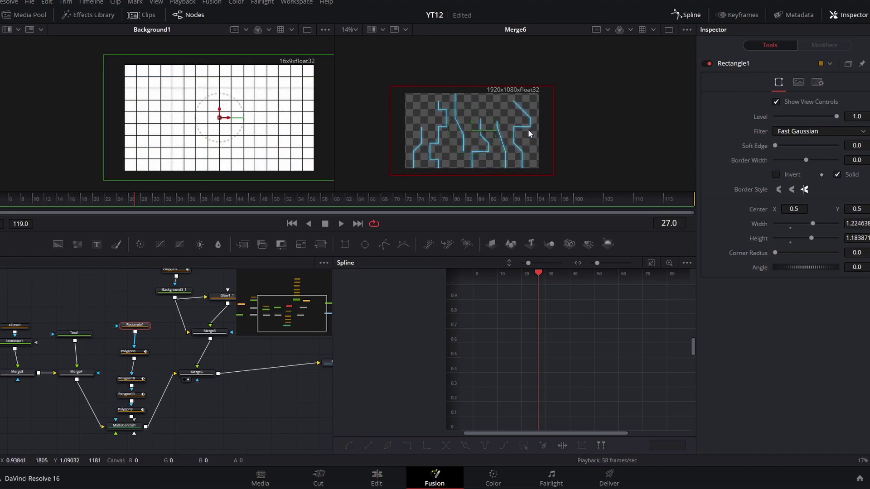
Check the Polygon10 and Polygon11 masks and try raising Polygon8's Level to 1.0
click(130, 378)
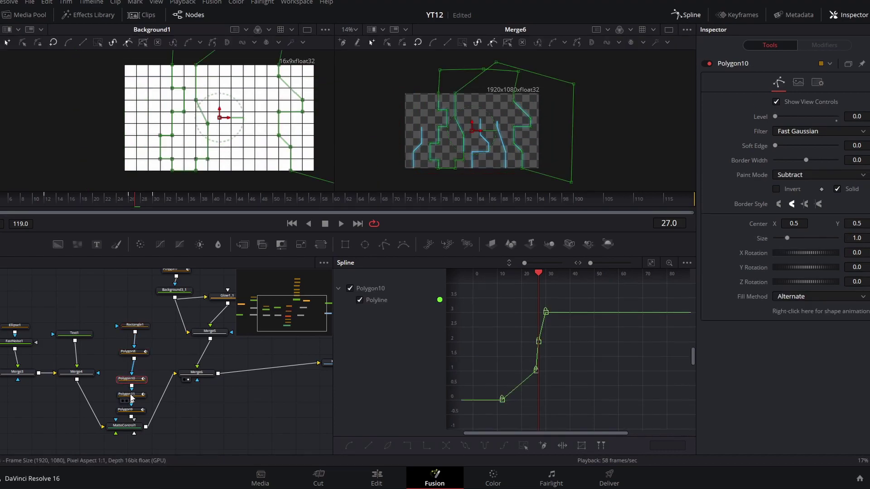
click(131, 395)
click(134, 356)
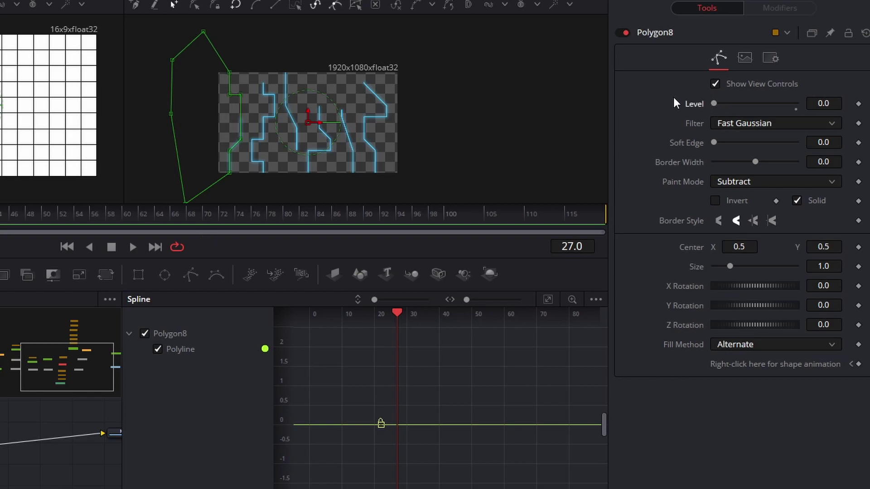
drag(725, 105, 808, 108)
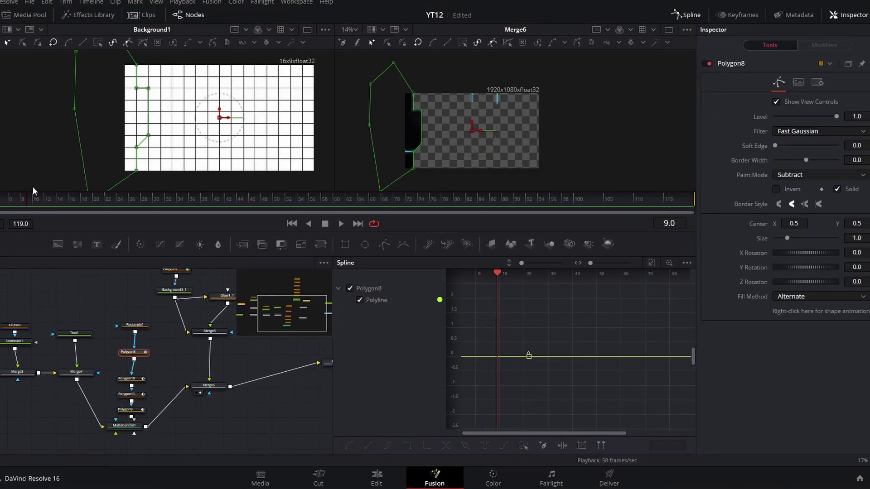
Set Polygon8's Level to 0.0 at frame 16 and keyframe it there
drag(32, 186, 59, 187)
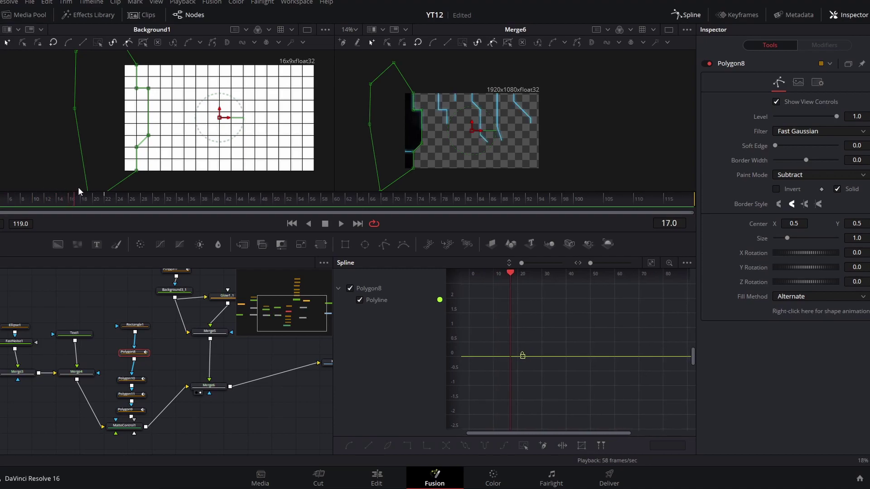
mouse_move(76, 183)
mouse_down()
mouse_move(61, 181)
mouse_move(71, 182)
mouse_up()
drag(836, 114, 632, 153)
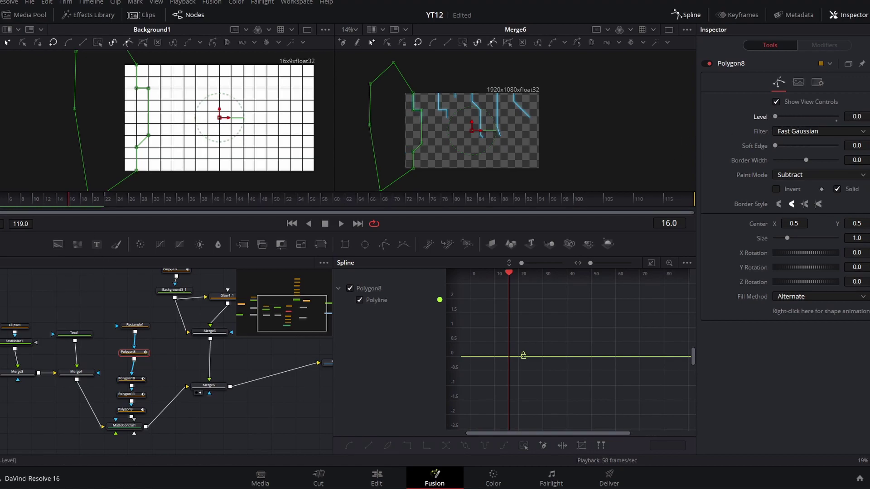
click(835, 119)
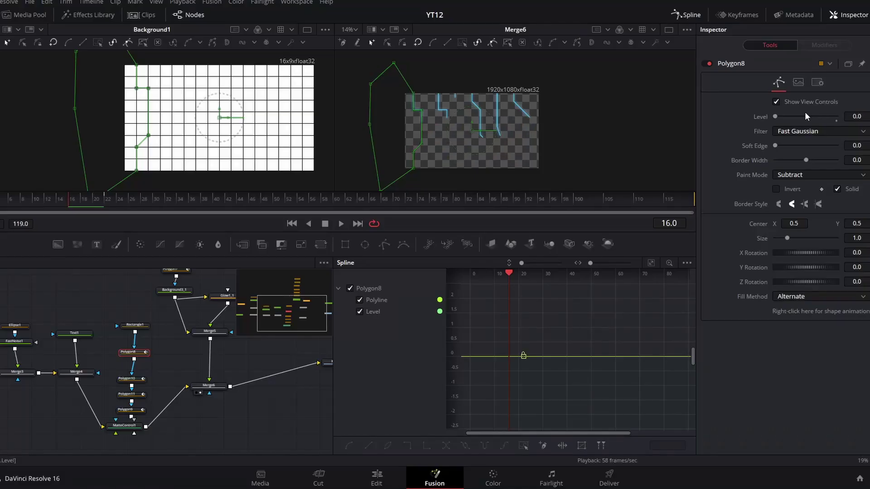
Keyframe a flicker on Polygon8's Level: 0.543, a dip at frame 19, 0.844, a dip at frame 25, and 1.0 at frame 28
click(78, 200)
drag(791, 119, 808, 116)
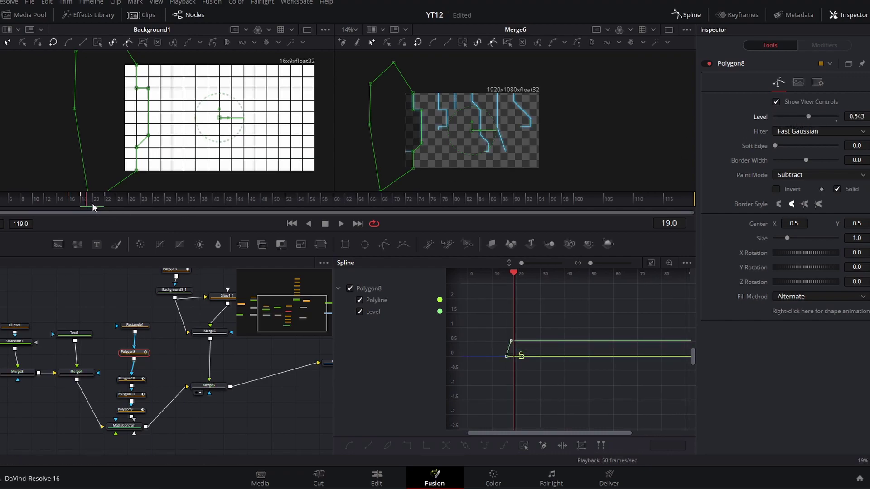
drag(809, 120, 790, 119)
drag(97, 205, 126, 202)
click(827, 119)
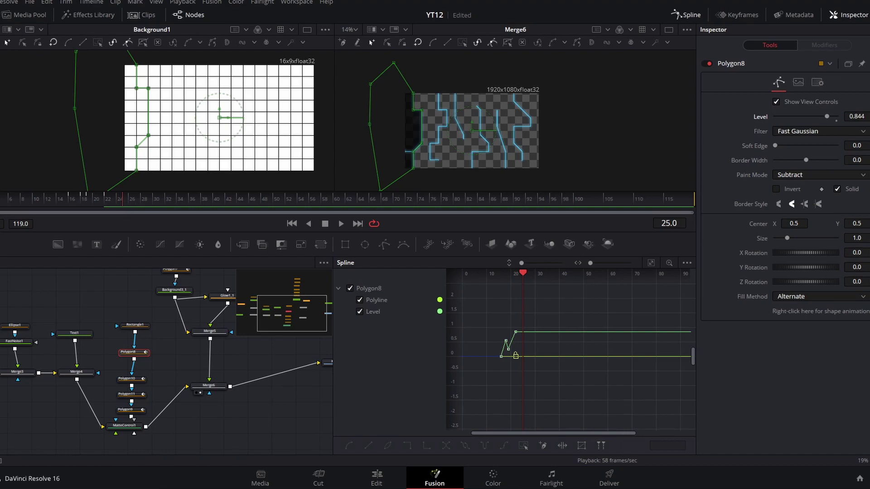
mouse_move(827, 117)
mouse_down()
mouse_move(786, 117)
mouse_move(838, 117)
mouse_up()
click(141, 201)
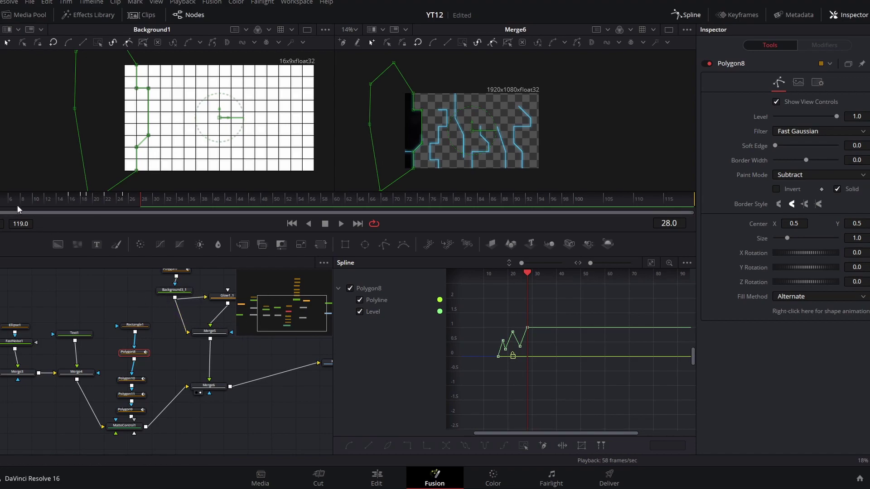
Play the composition from the beginning to review Polygon8's flickering reveal
key(space)
click(91, 303)
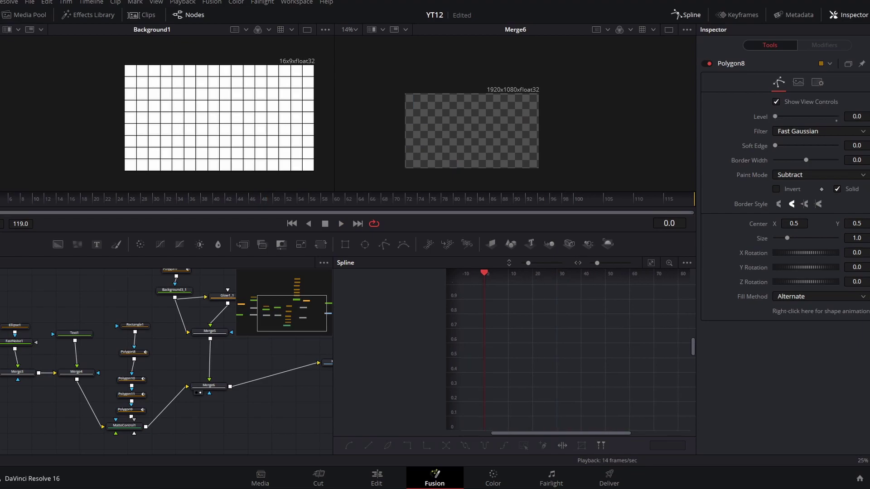
key(space)
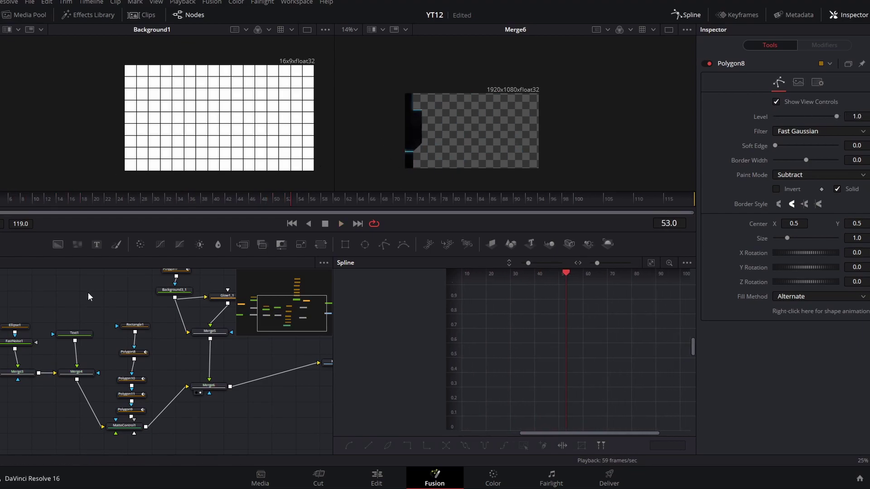
Show only Polygon8's Level curve in the Spline editor and select its flicker keyframes
click(132, 352)
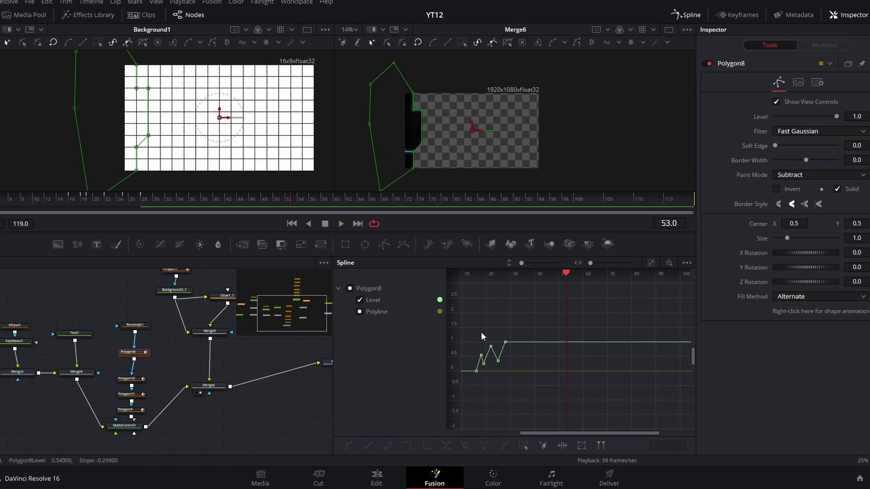
drag(488, 363, 491, 363)
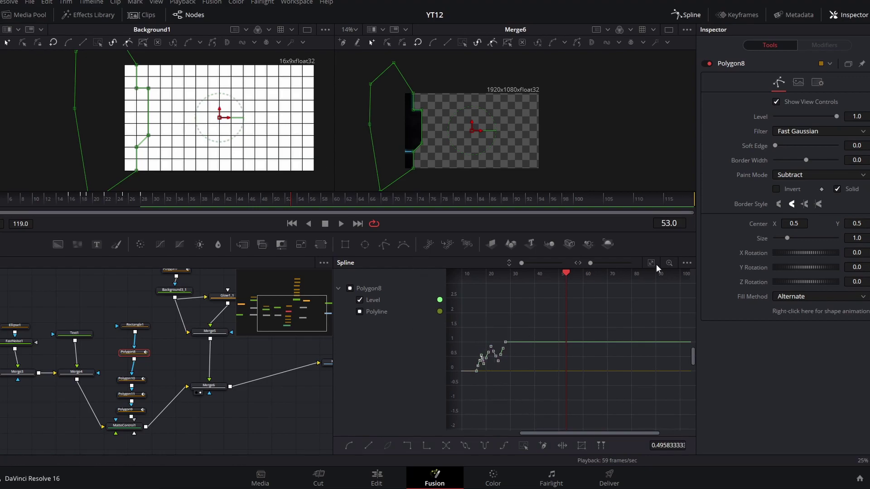
Paste Polygon8's Level flicker keyframes at frame 105 and reverse them so the mask flickers back out to 0
click(602, 202)
drag(631, 203, 606, 204)
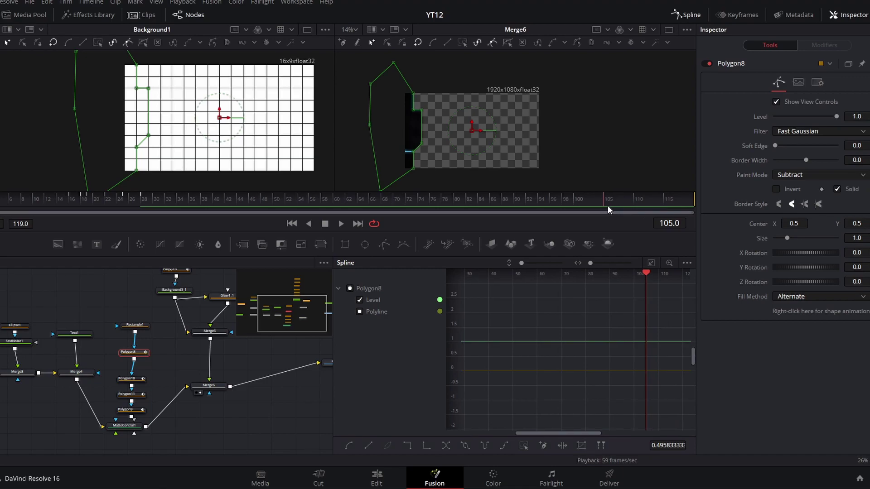
click(645, 342)
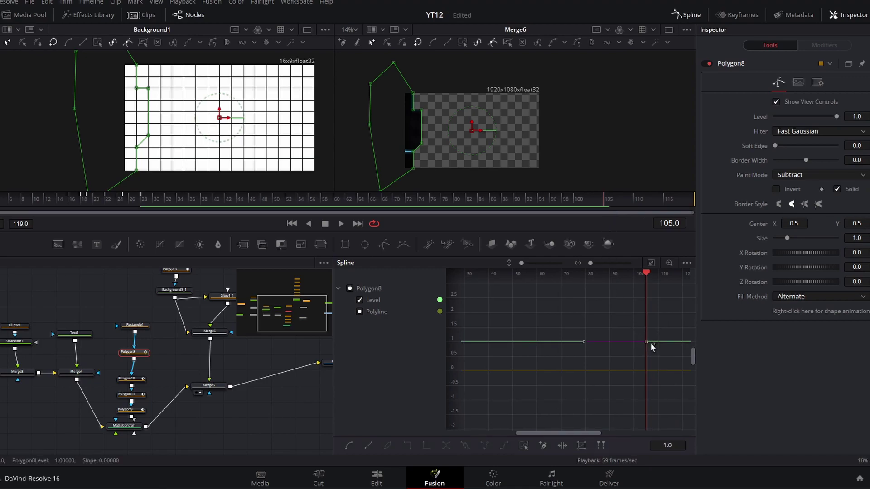
key(ctrl+v)
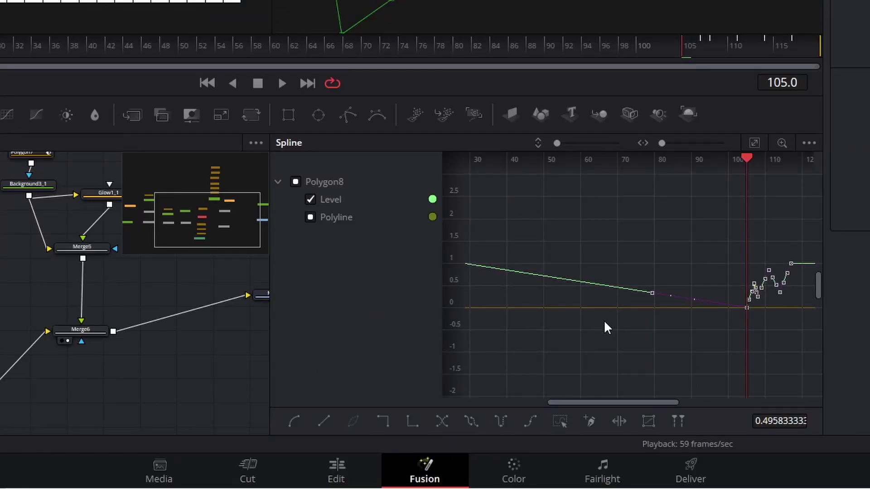
click(441, 422)
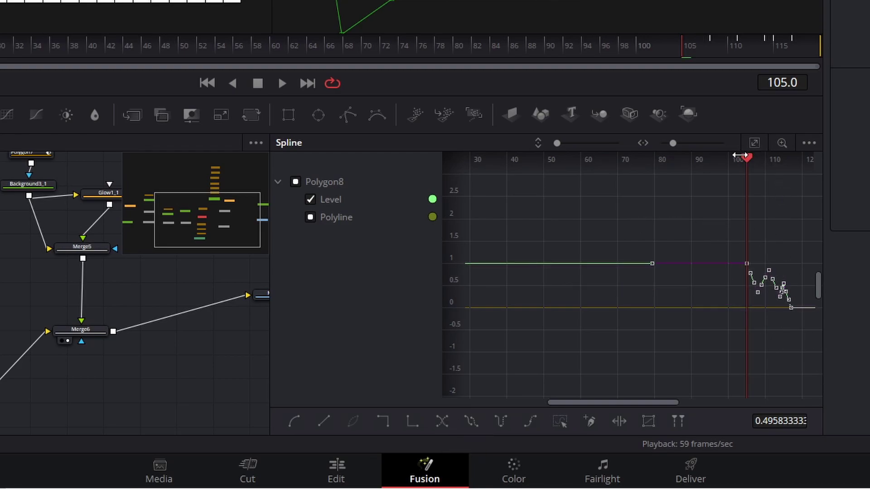
drag(739, 156, 809, 190)
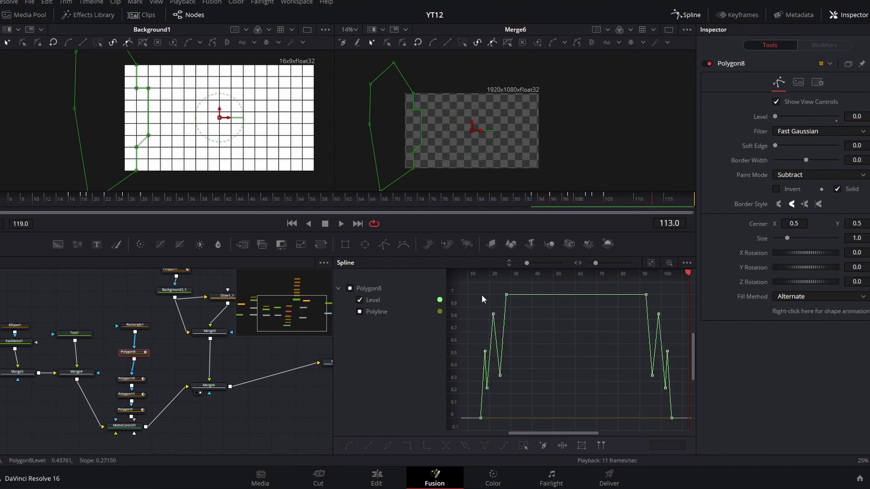
Copy all of Polygon8's Level keyframes to Polygon10's Level from frame 14, check them up to frame 30, and select Polygon11
key(ctrl+a)
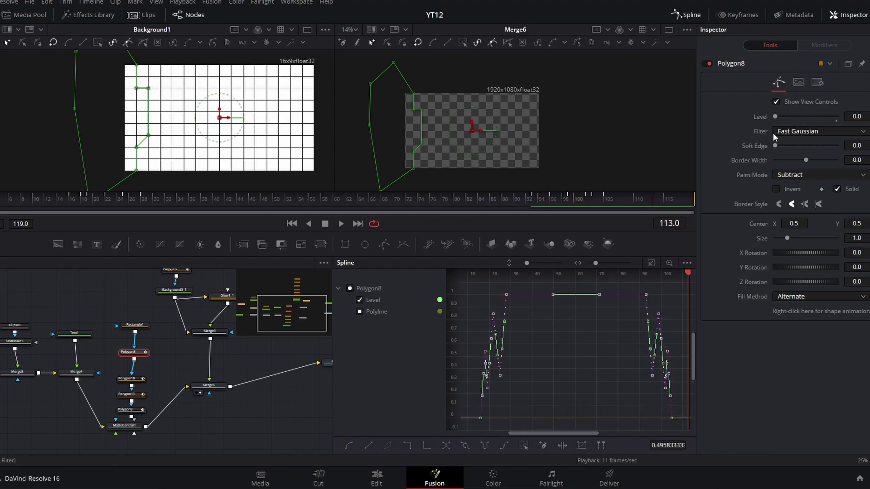
click(129, 381)
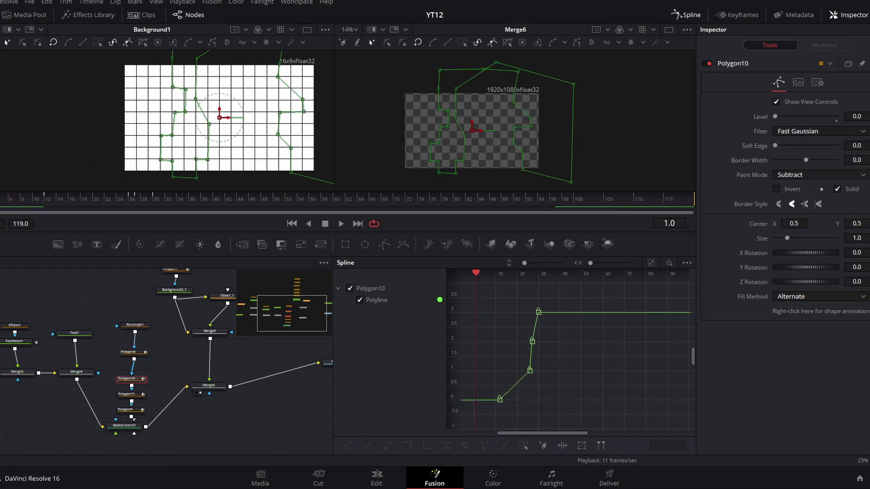
drag(80, 231, 61, 215)
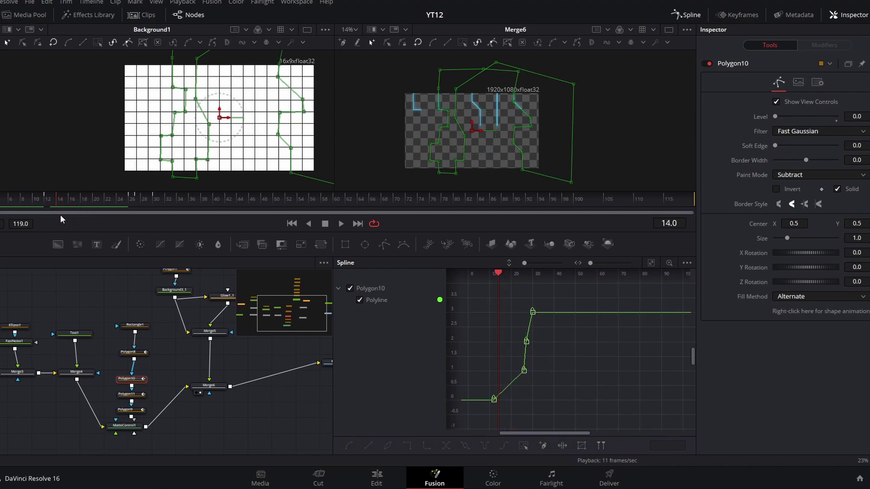
click(867, 116)
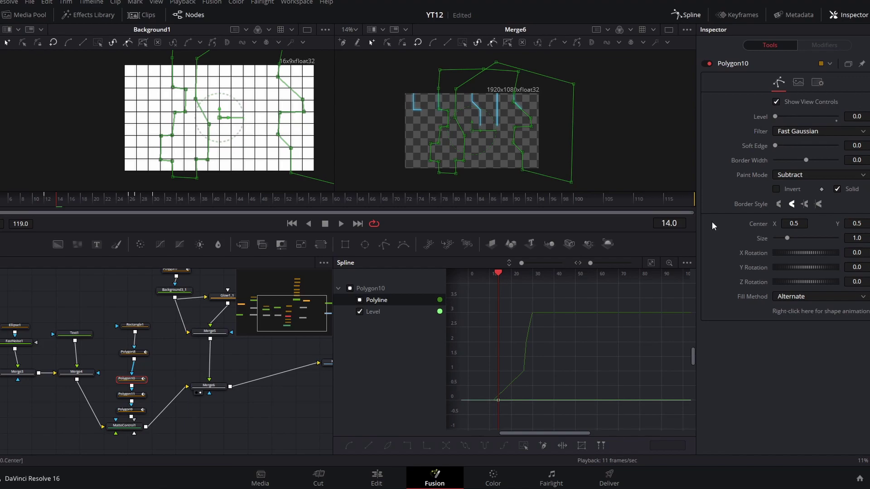
click(496, 401)
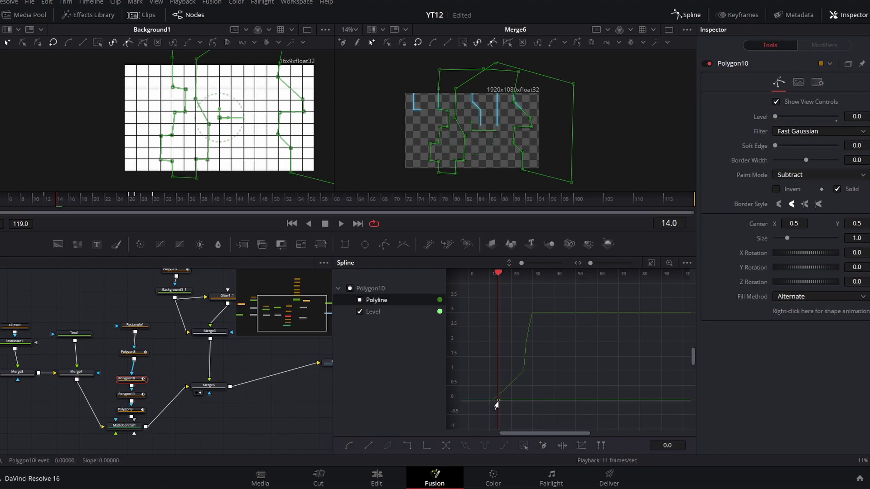
key(ctrl+v)
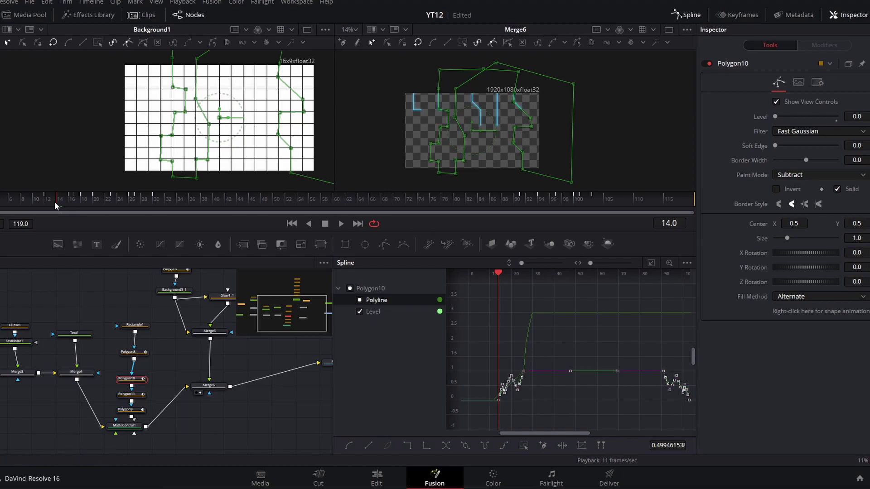
drag(54, 202, 157, 211)
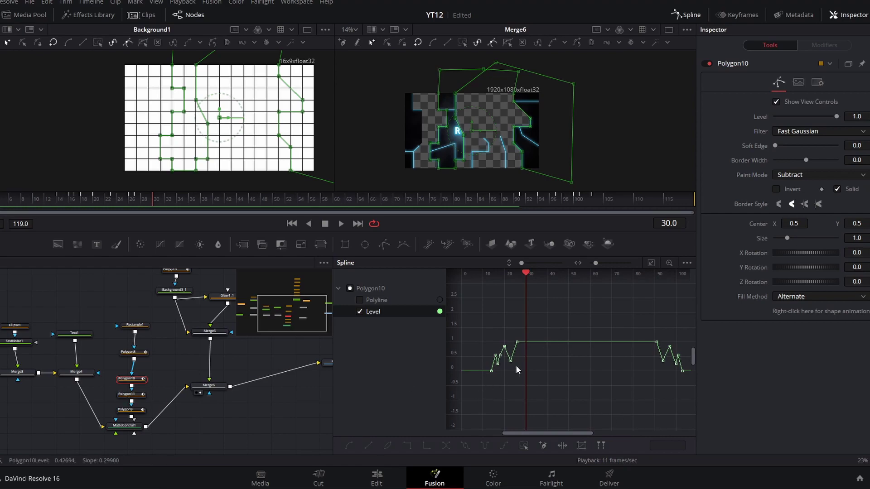
click(132, 398)
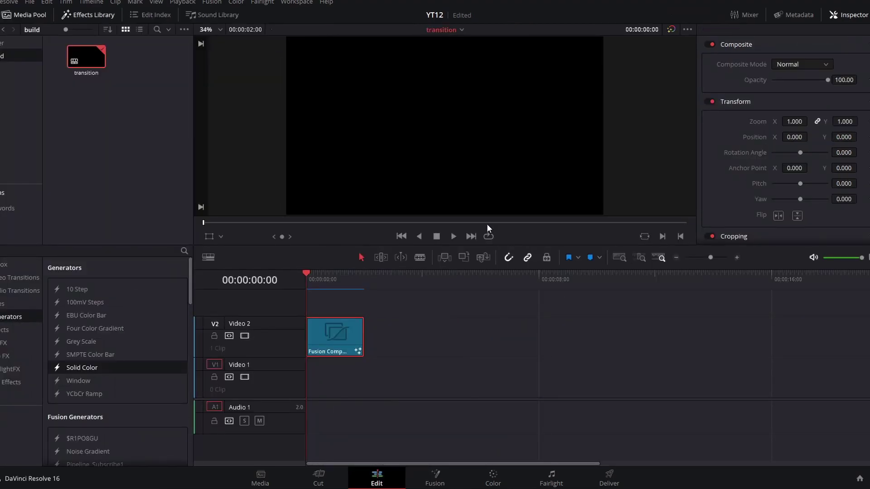
Play the transition clip on the Edit page timeline repeatedly from the beginning to review the masks' flickering
key(space)
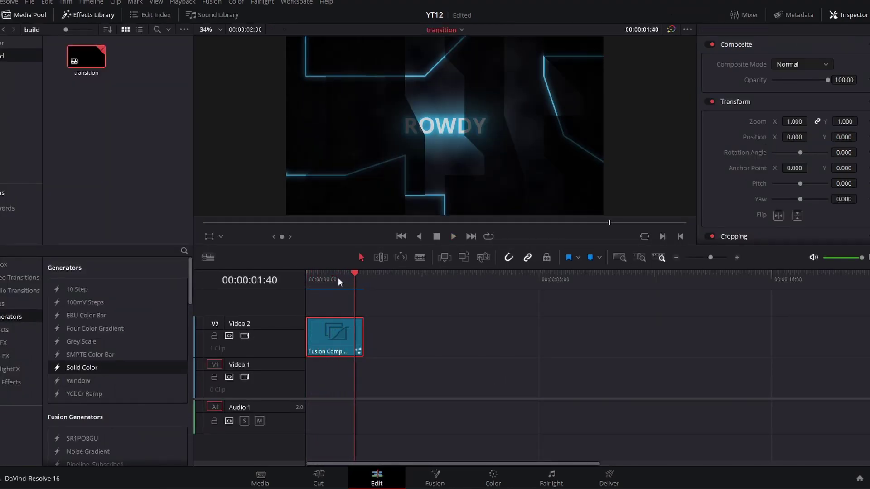
drag(338, 278, 195, 301)
key(space)
drag(312, 283, 224, 288)
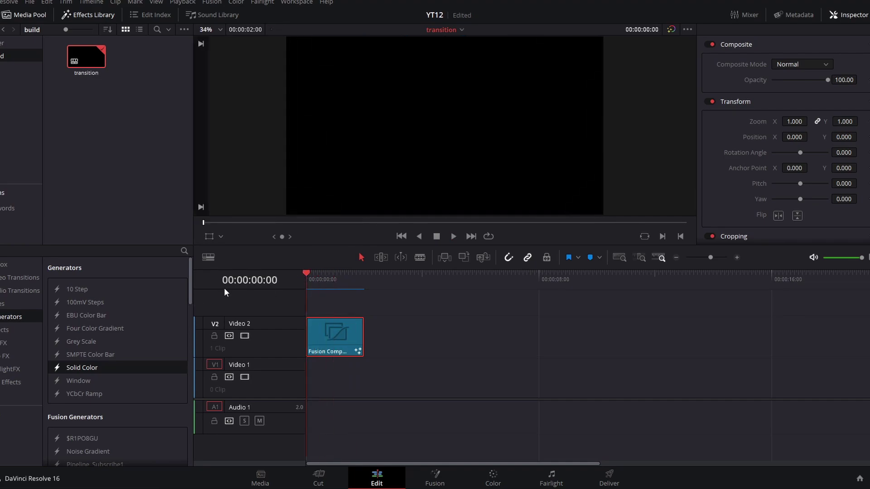
key(space)
key(space)
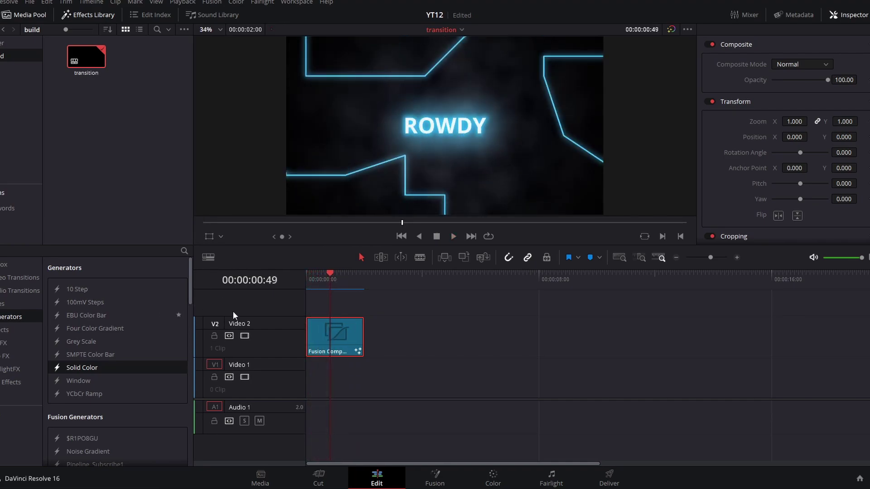
Show the Level curves of Polygon8, 10, 11 and 9 in Fusion and time-stretch their opening flicker out to about frame 47
click(441, 471)
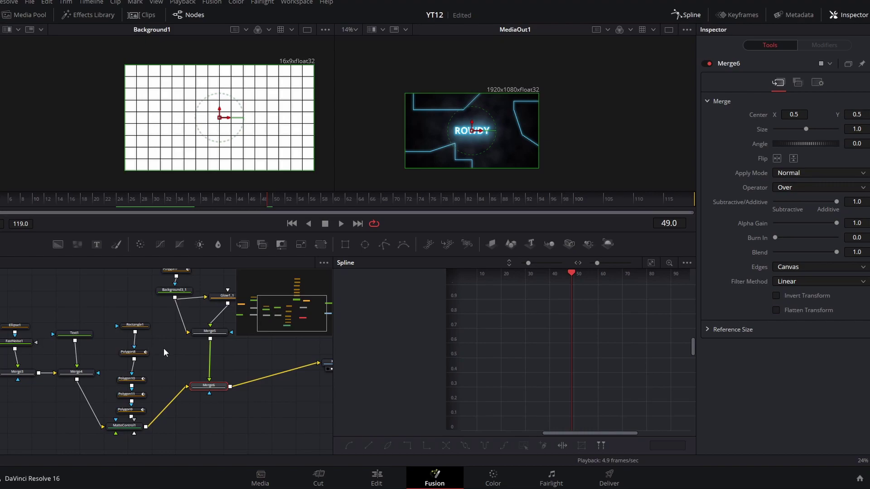
drag(157, 345, 114, 419)
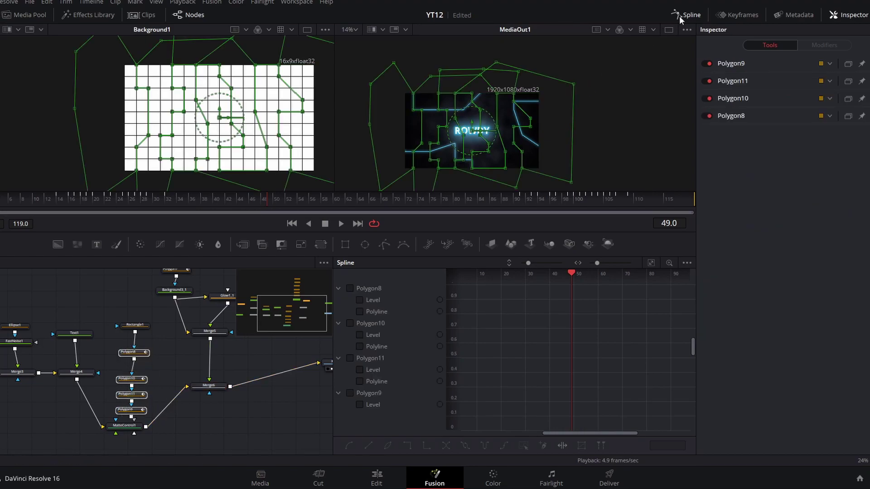
click(360, 299)
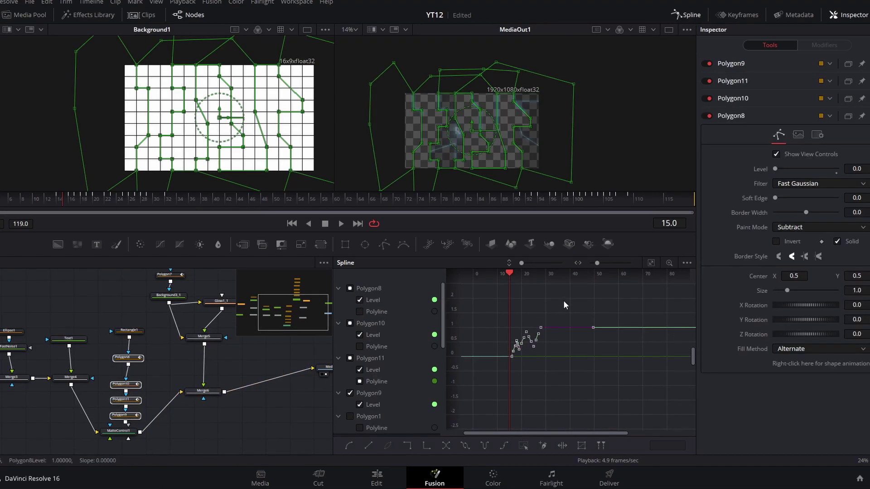
click(562, 446)
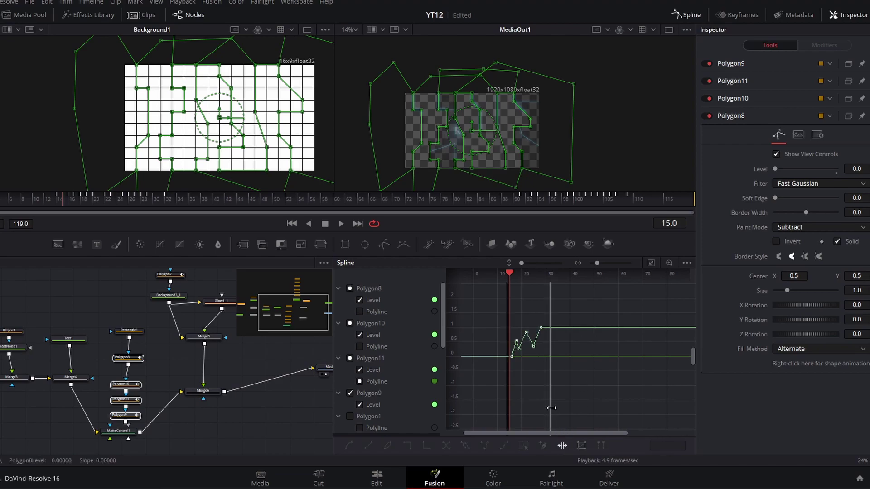
drag(551, 408, 587, 412)
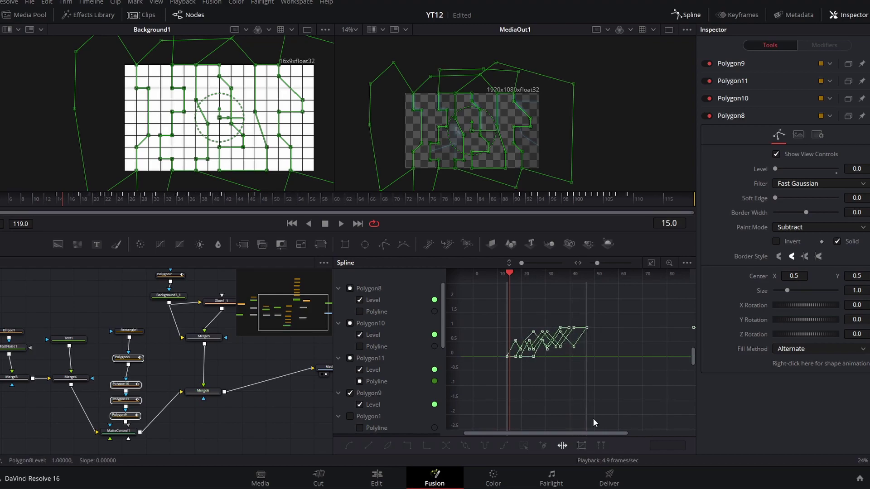
Keyframe Text1's Size at 0.1181 and Tracking at 1.0 on frame 11, and set Size to 0.1811 at frame 101
click(68, 338)
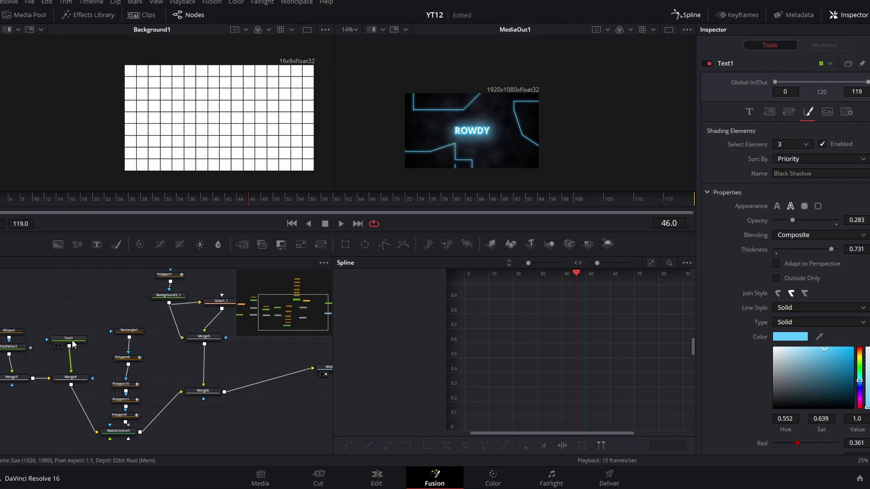
drag(8, 200, 42, 206)
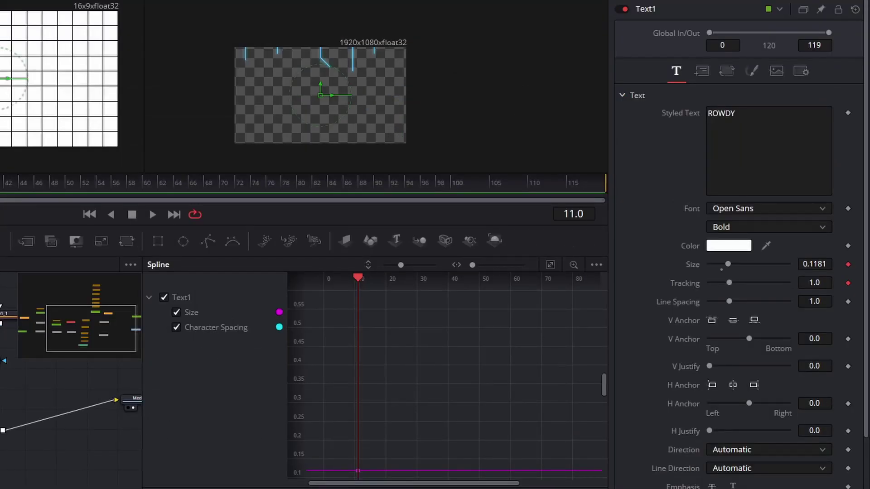
drag(0, 202, 464, 198)
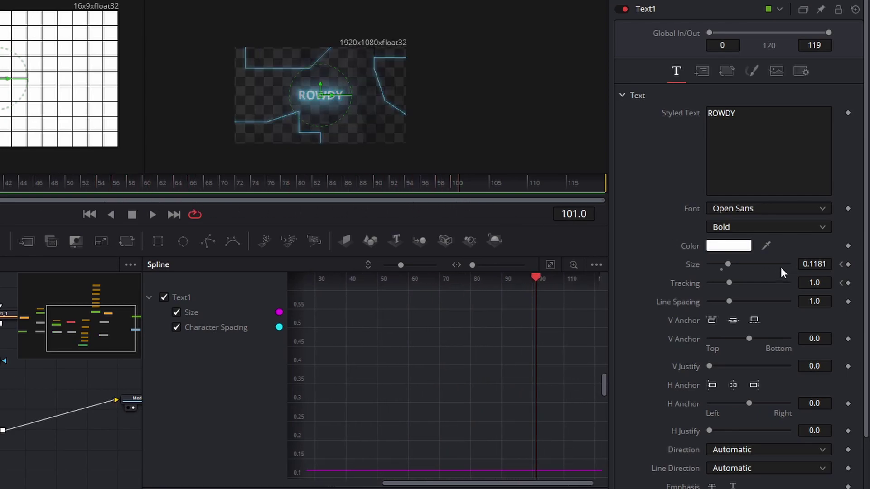
drag(728, 264, 737, 265)
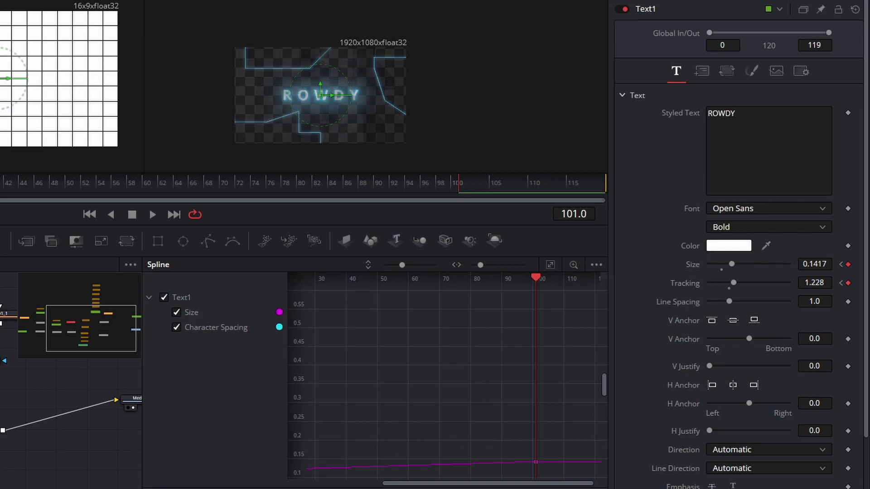
Play from the start and scrub through to frame 105 to review the ROWDY text's size and tracking animation
key(Home)
key(space)
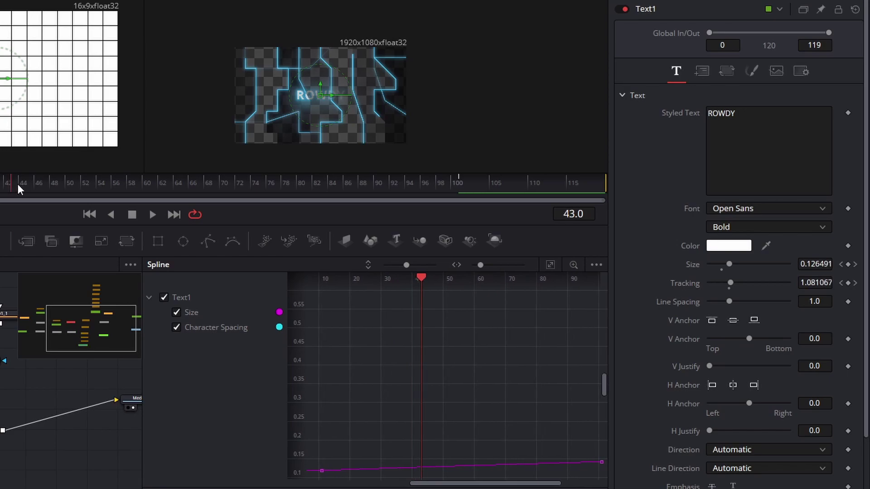
drag(18, 184, 488, 184)
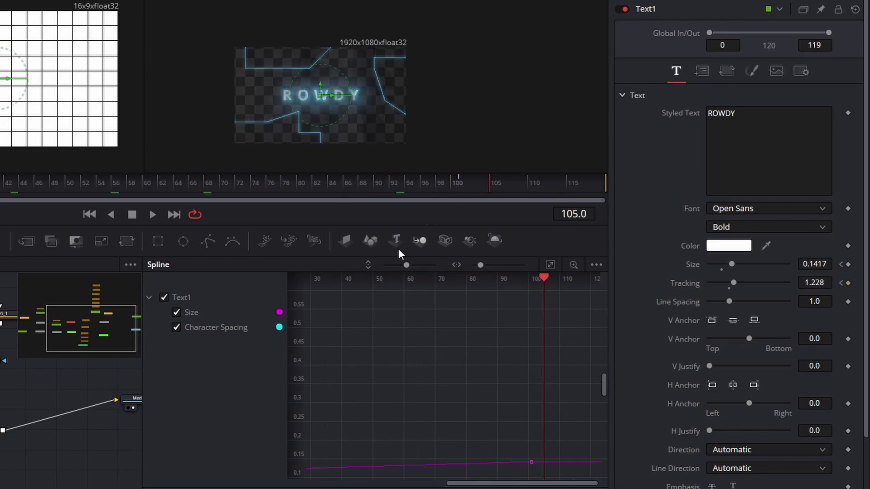